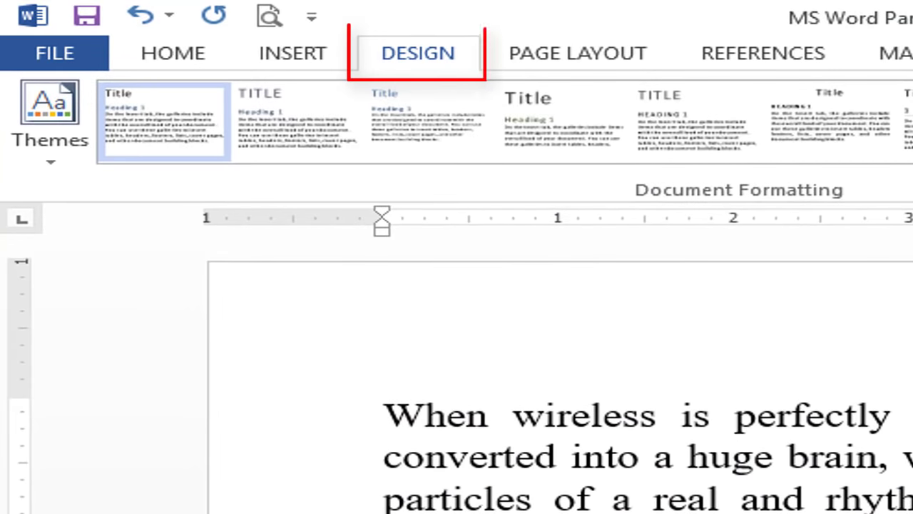
- Look over the Home and Layout ribbon options, then return to Design
left_click(199, 61)
left_click(544, 60)
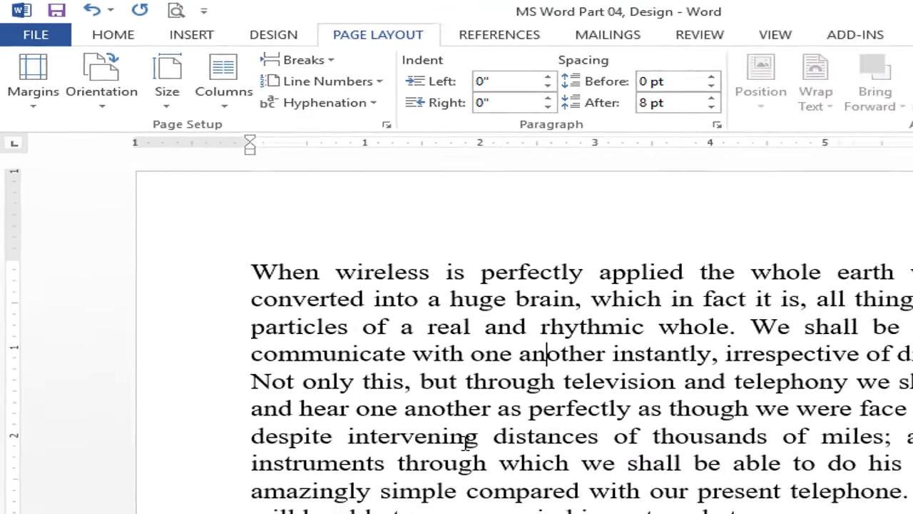
left_click(216, 27)
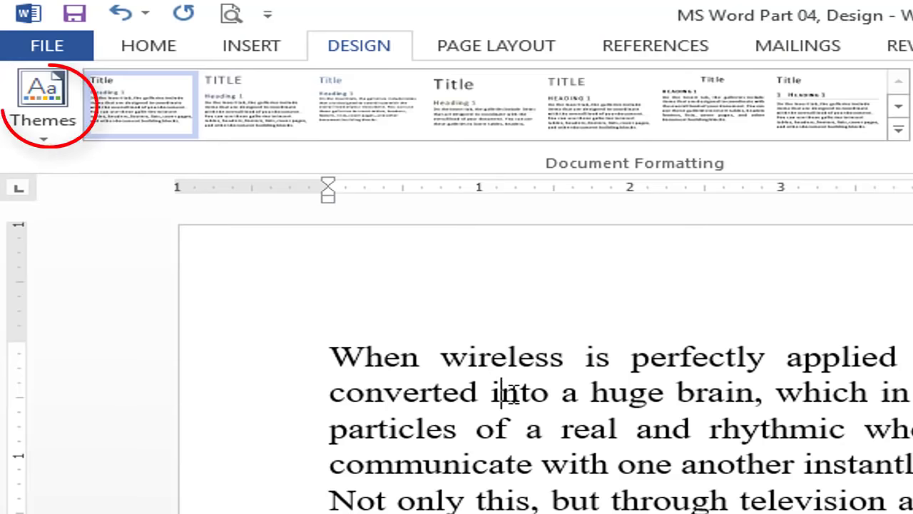
- Apply the Office theme, the fourth style set and the Grayscale colour palette
left_click(27, 68)
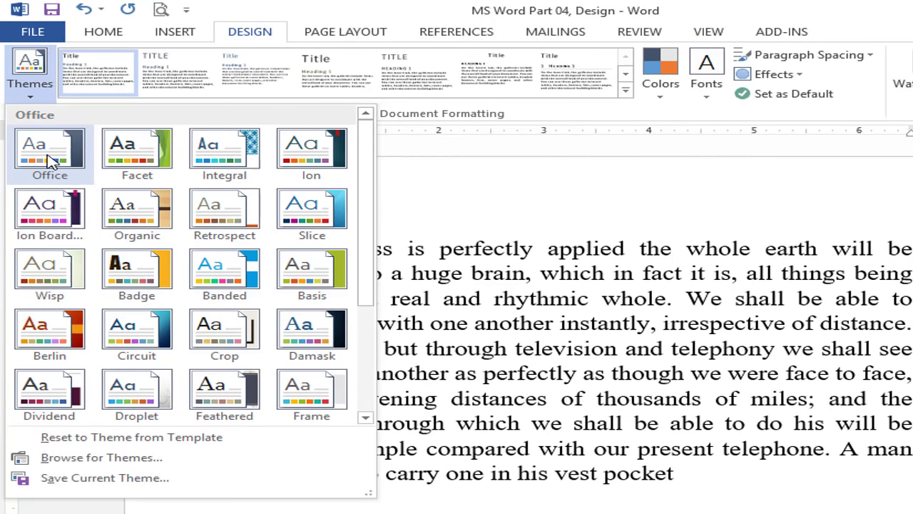
left_click(44, 158)
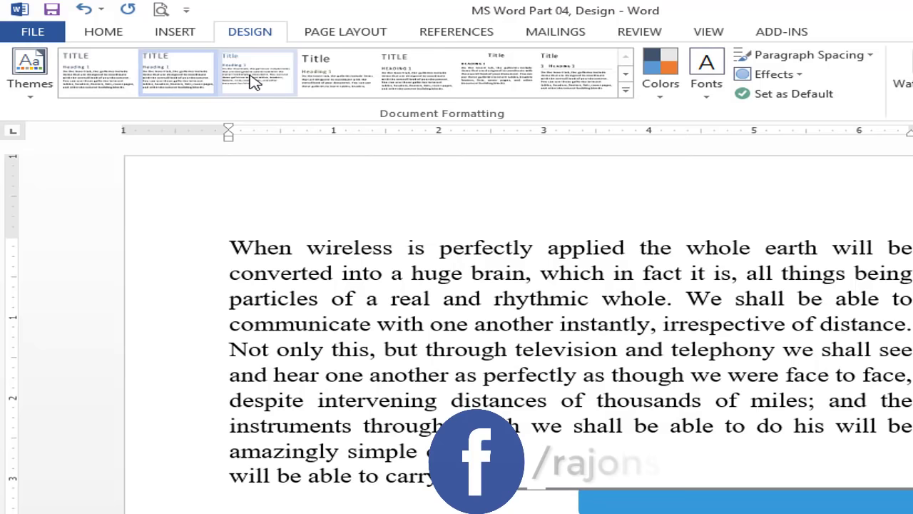
left_click(326, 80)
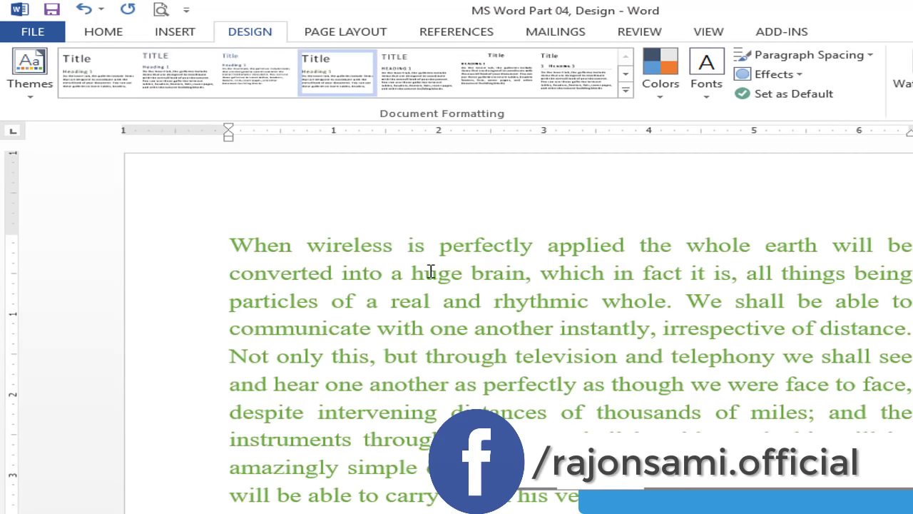
left_click(669, 82)
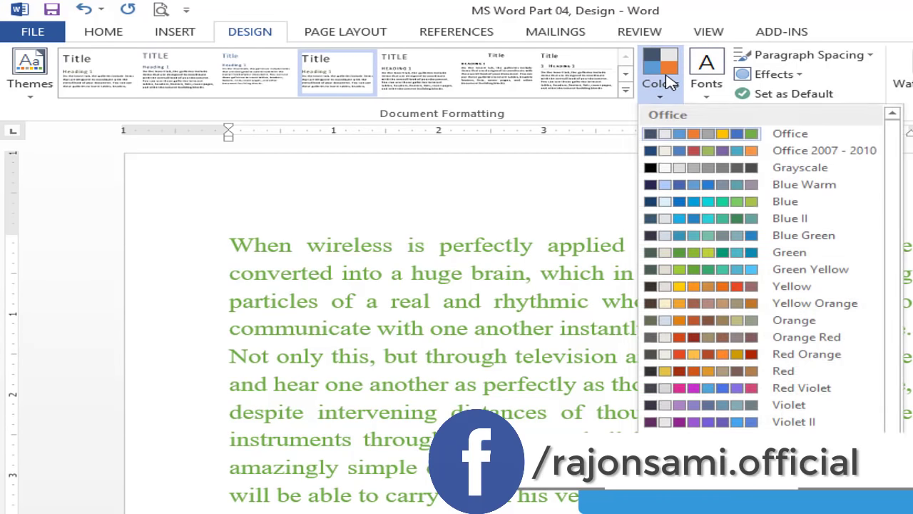
left_click(751, 169)
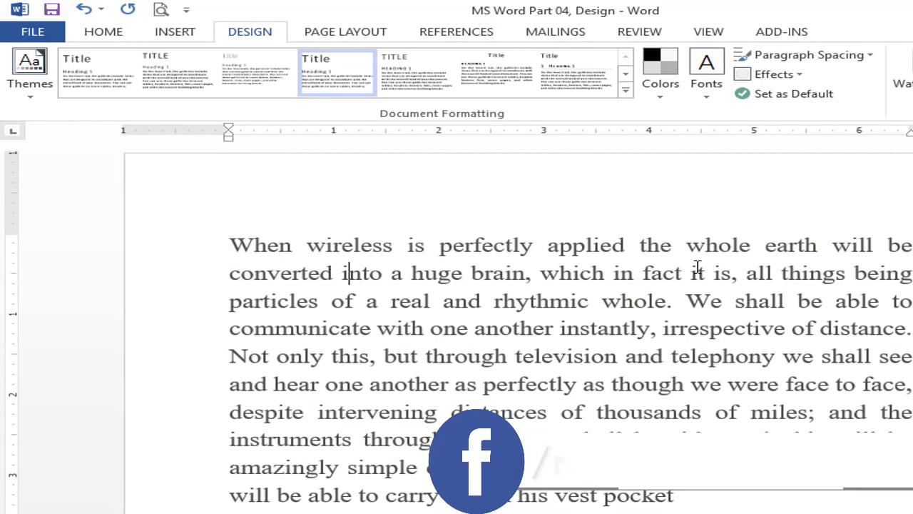
- Apply the Arial theme font set, then try Compact and Tight paragraph spacing
left_click(708, 82)
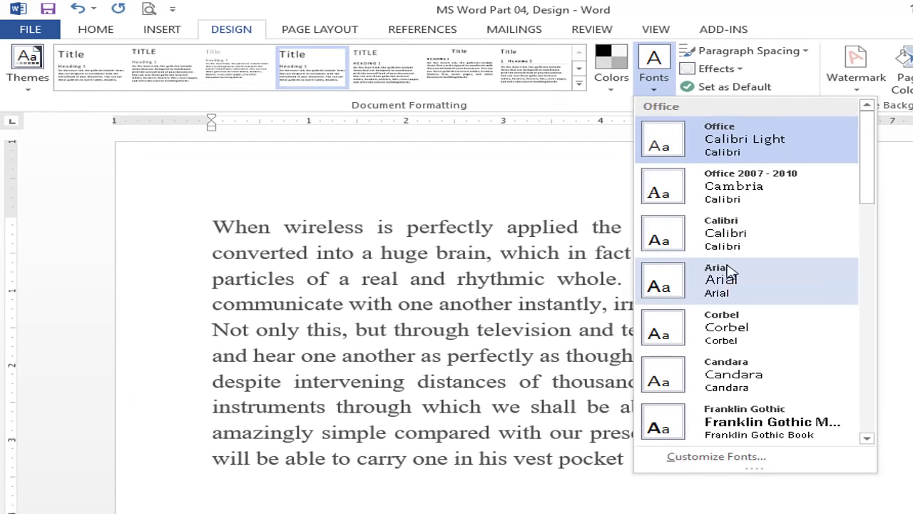
left_click(729, 271)
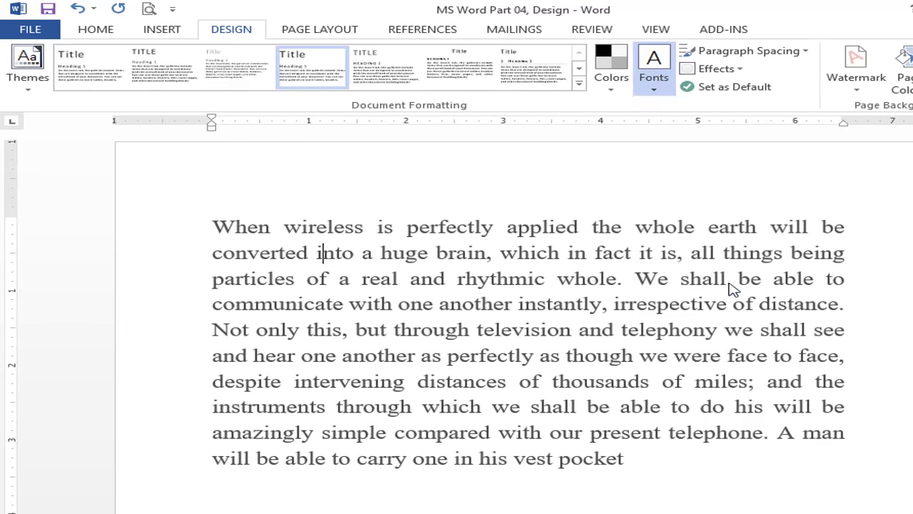
left_click(652, 89)
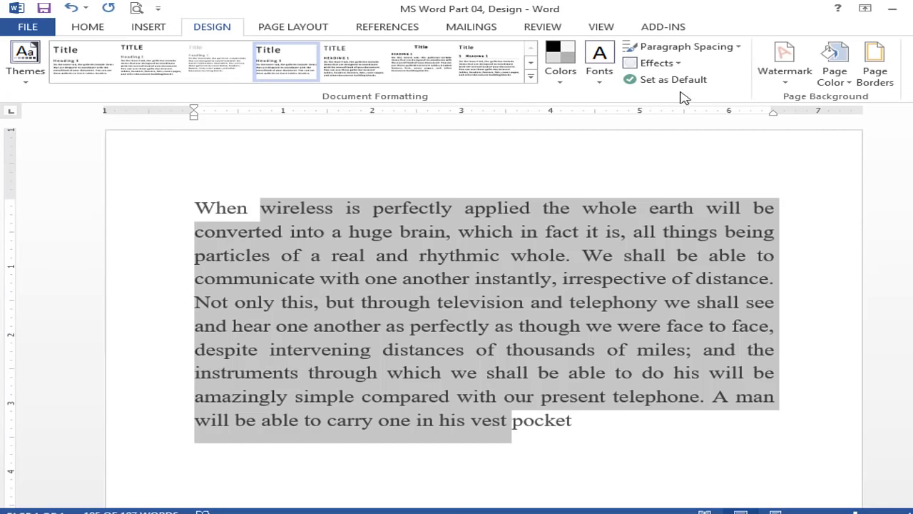
left_click(732, 46)
left_click(716, 179)
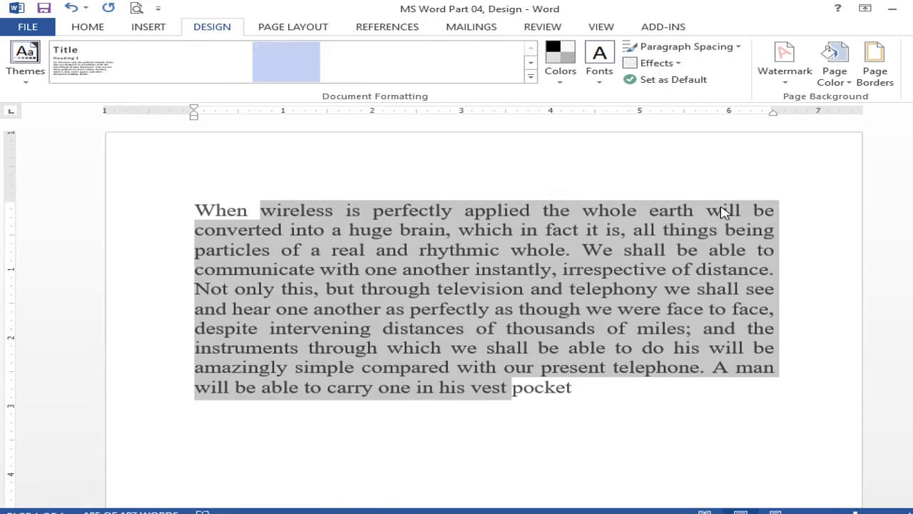
left_click(732, 46)
left_click(703, 203)
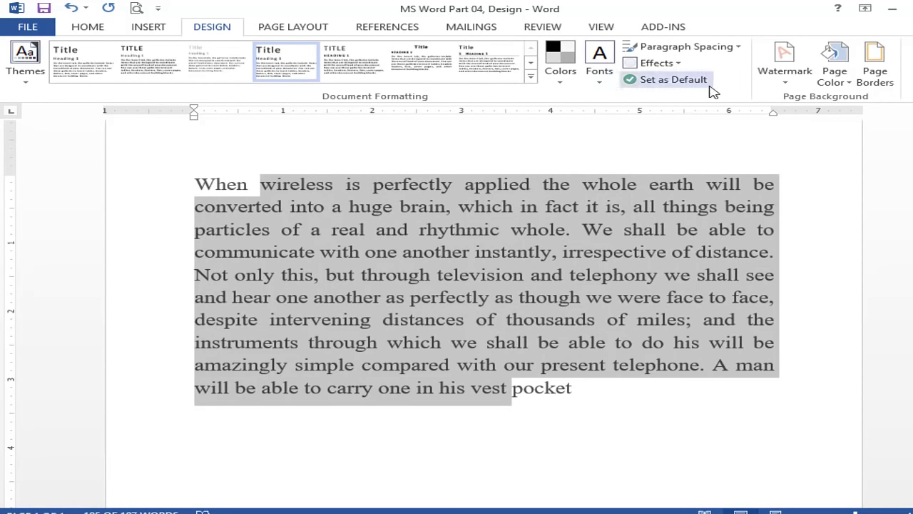
- Open Browse for Themes from the Themes list and close it without choosing a file
left_click(25, 80)
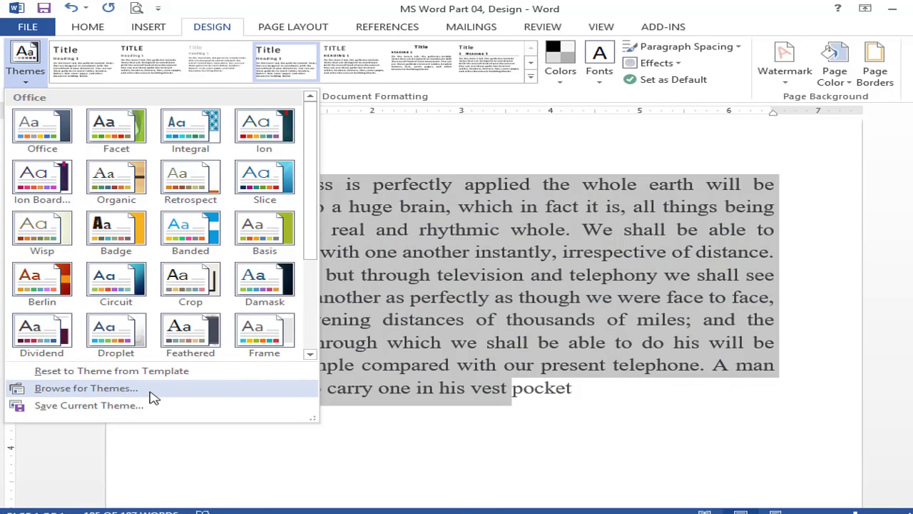
left_click(114, 390)
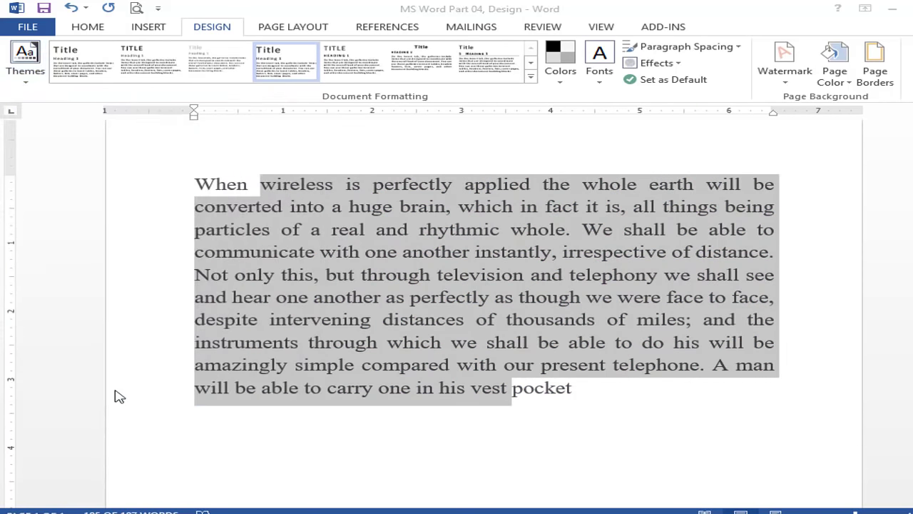
left_click(561, 10)
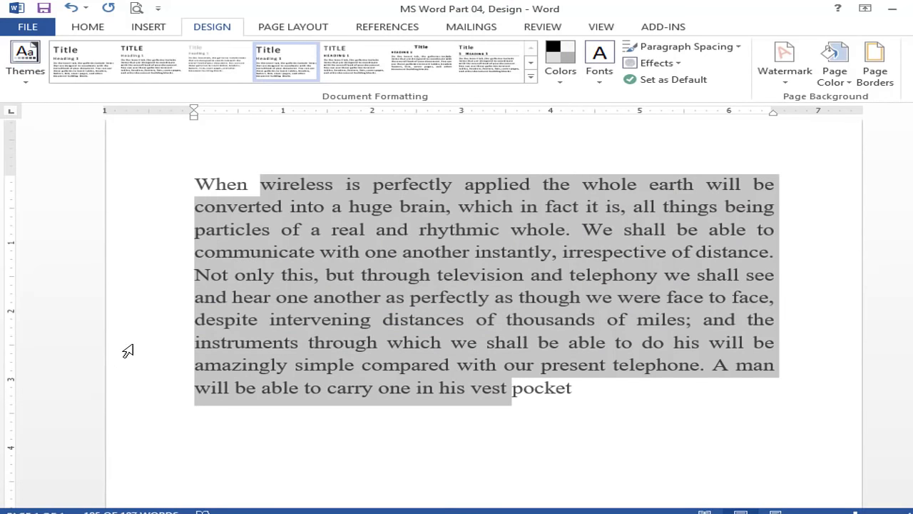
left_click(21, 72)
left_click(446, 253)
- Apply a style set with uppercase italic text and a blue colour palette
left_click(530, 76)
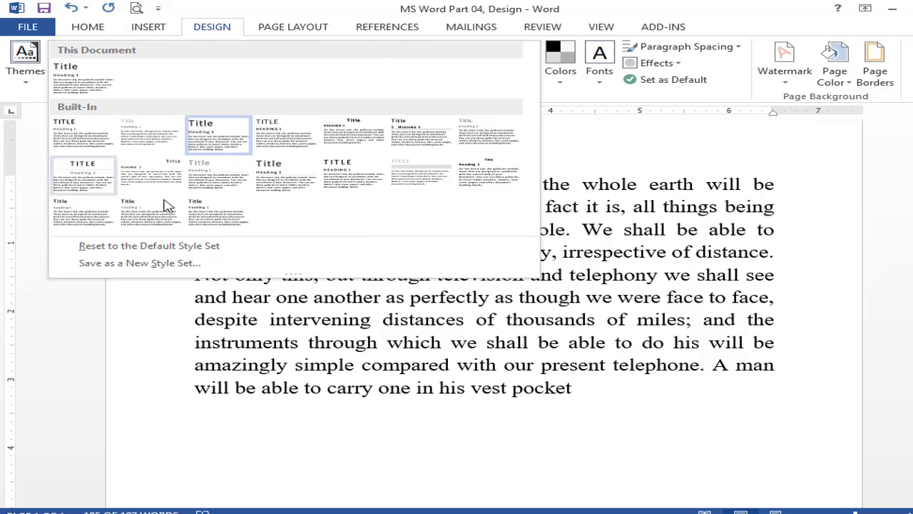
left_click(353, 175)
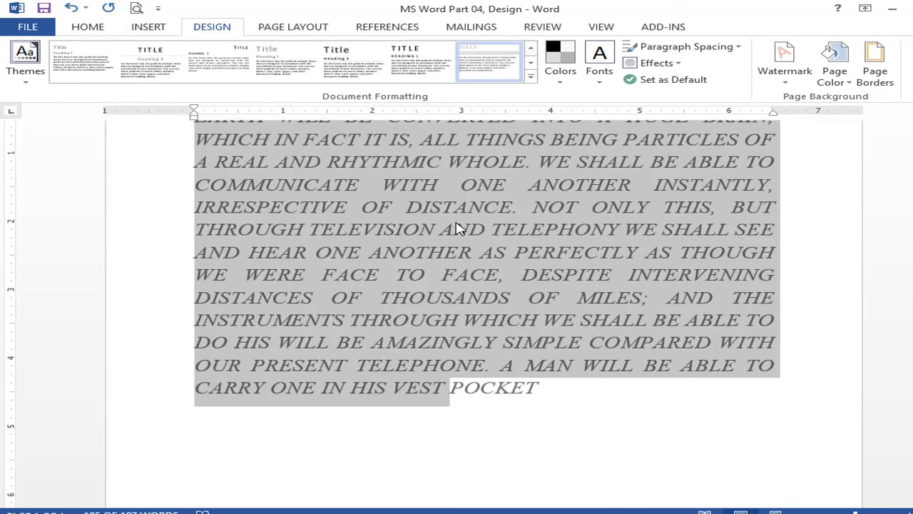
left_click(557, 64)
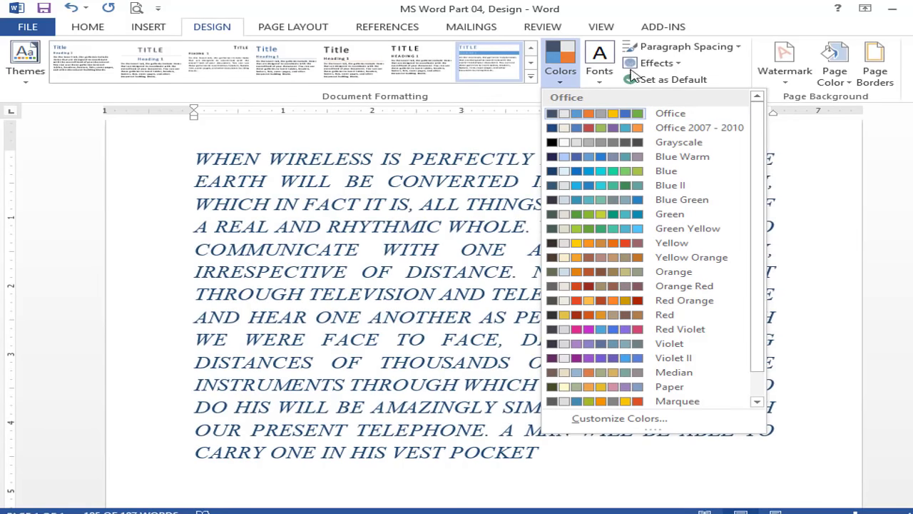
left_click(598, 65)
- Switch to a different theme font set and apply Open paragraph spacing
left_click(599, 66)
left_click(670, 186)
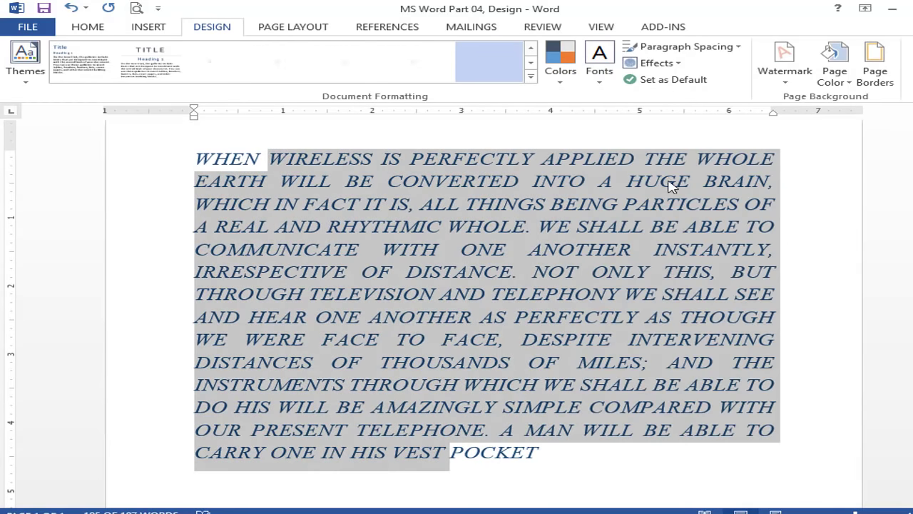
left_click(681, 46)
left_click(705, 232)
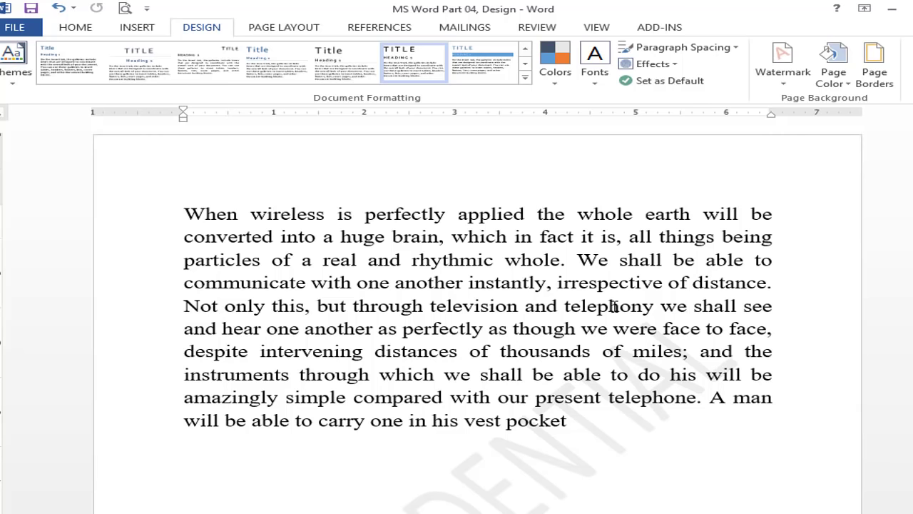
scroll(614, 306, "down", 1)
scroll(393, 424, "down", 1)
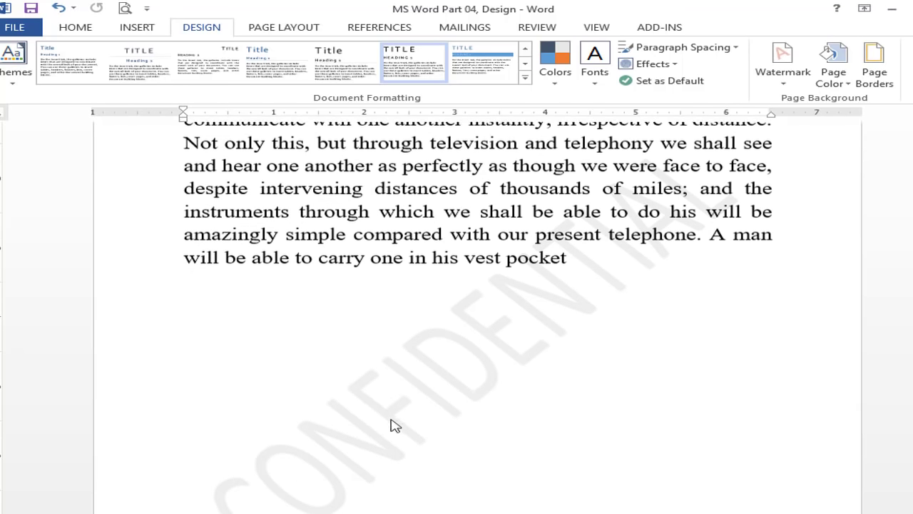
scroll(424, 400, "down", 1)
scroll(511, 403, "up", 2)
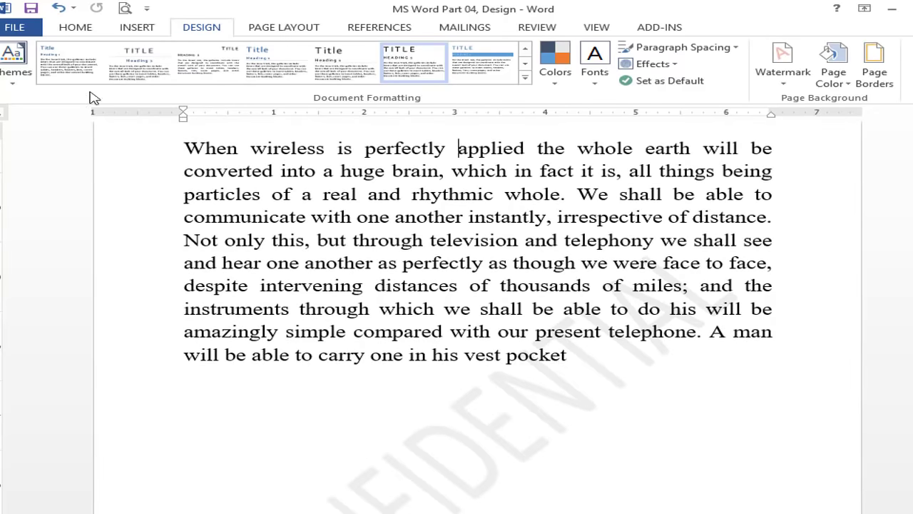
left_click(28, 34)
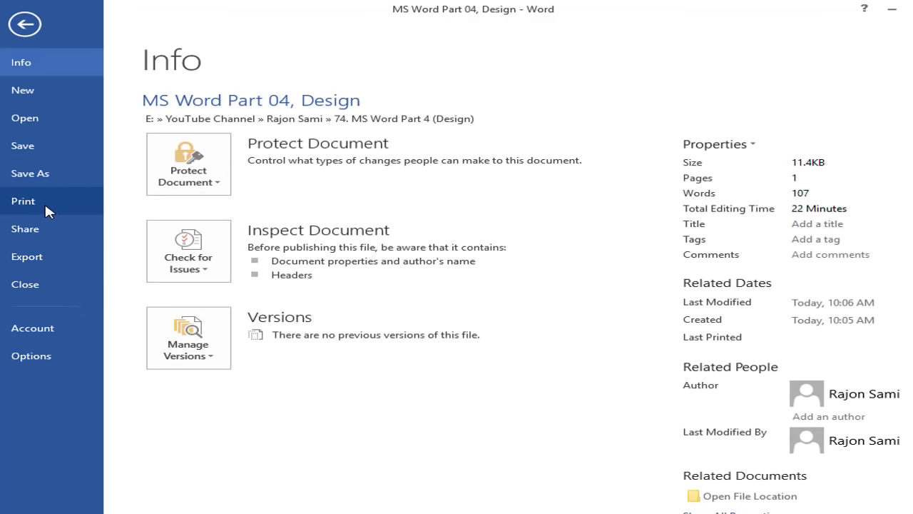
left_click(44, 201)
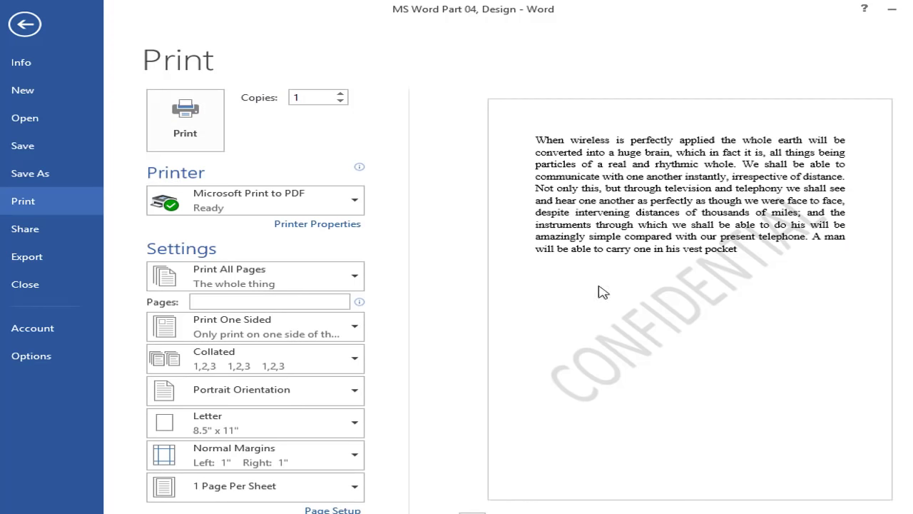
left_click(22, 29)
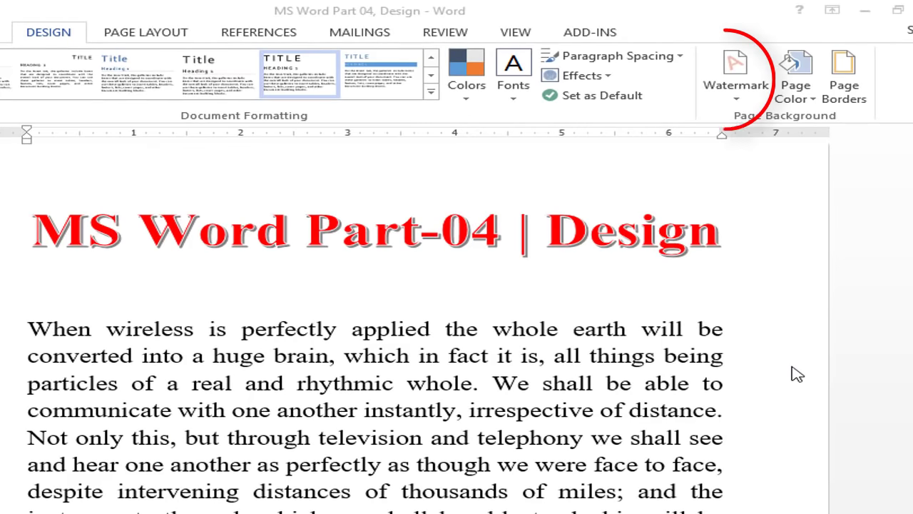
- Add the diagonal CONFIDENTIAL watermark to the page
left_click(739, 77)
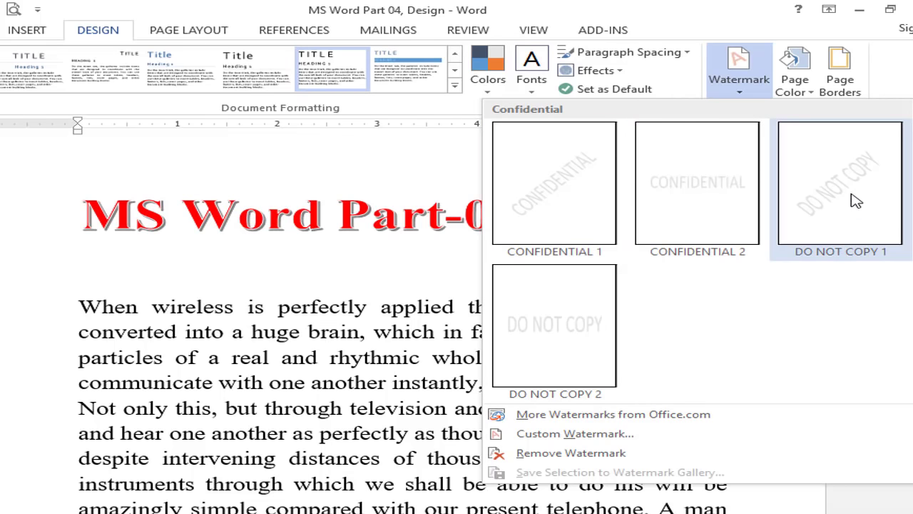
left_click(576, 223)
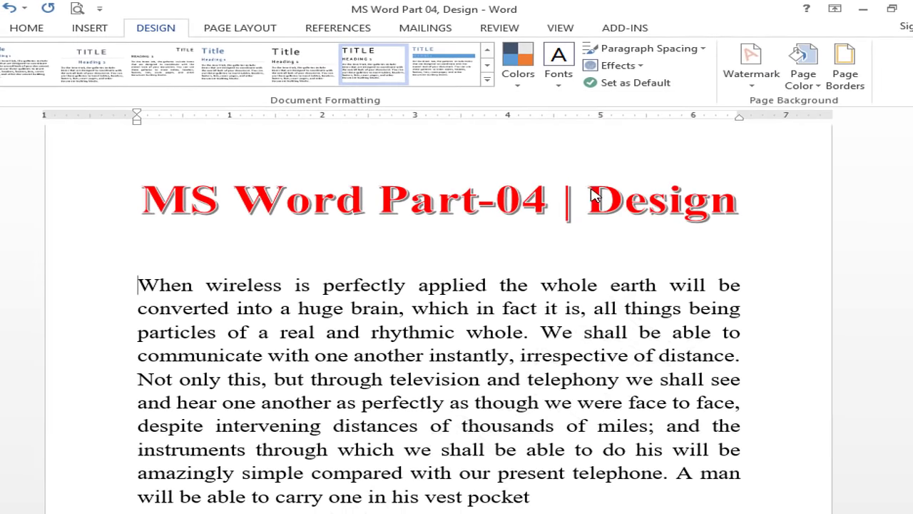
scroll(622, 347, "down", 2)
scroll(500, 328, "down", 1)
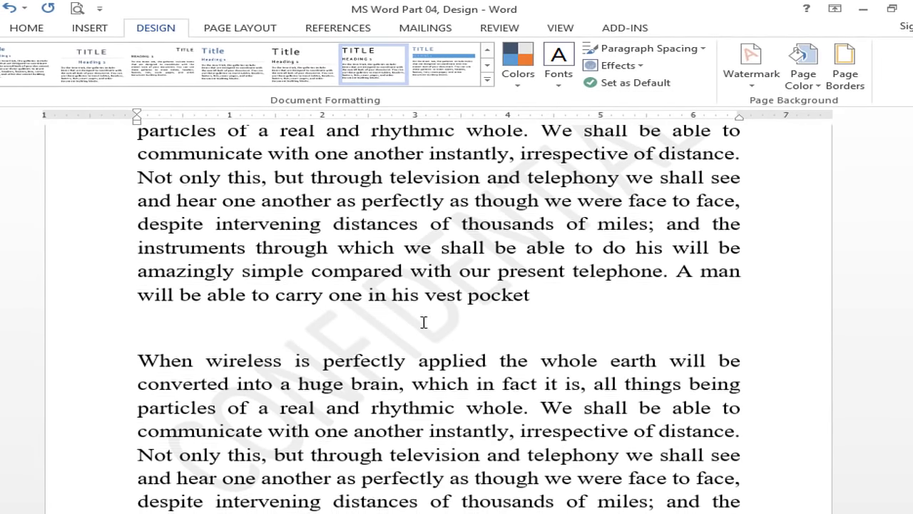
scroll(422, 320, "down", 2)
scroll(233, 418, "down", 2)
scroll(371, 417, "up", 2)
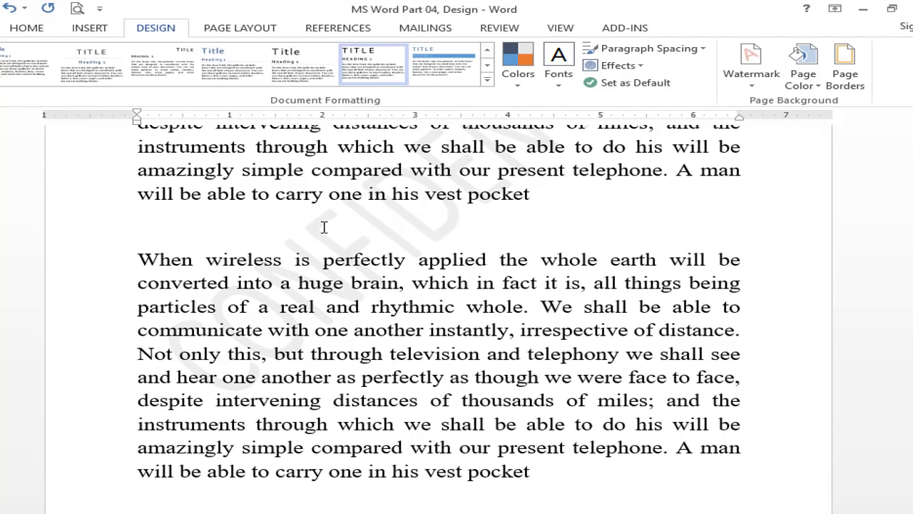
- Check the watermarked page in the print preview, then return to editing
key("alt+f")
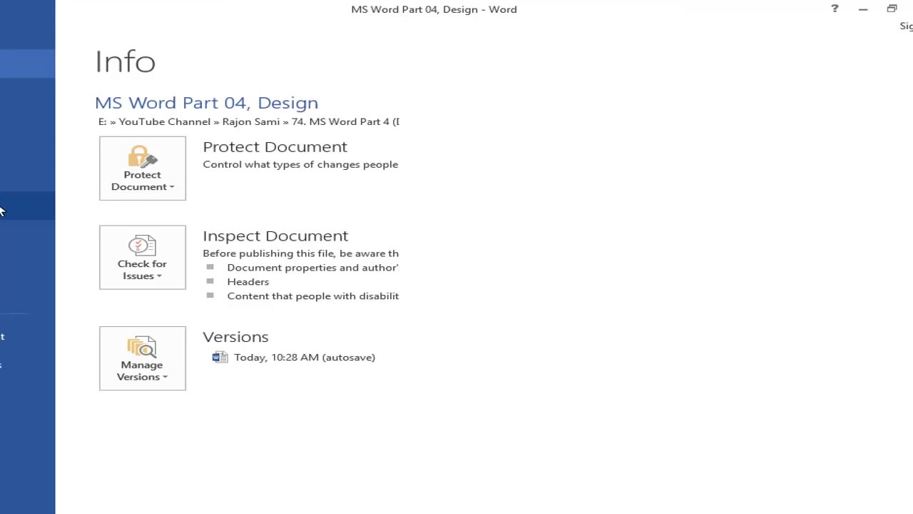
left_click(10, 208)
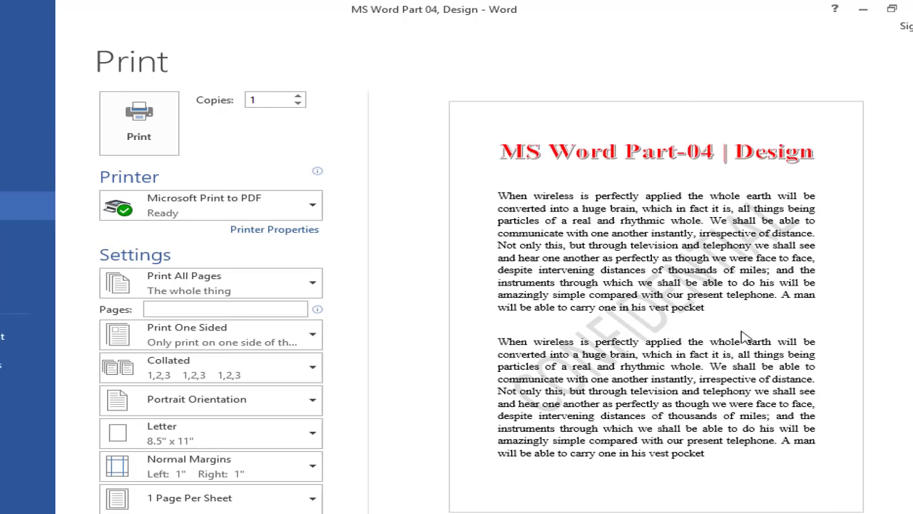
key("Escape")
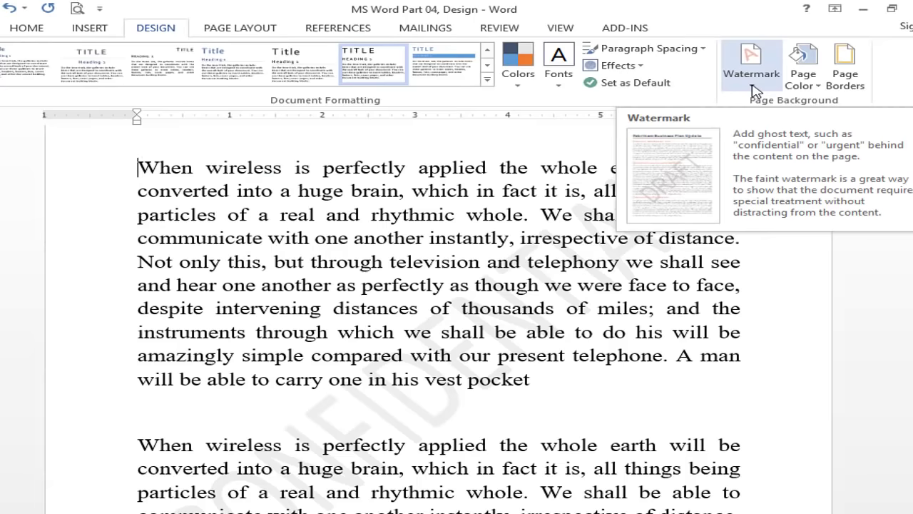
- Replace the watermark with the diagonal DO NOT COPY 1 watermark
left_click(752, 89)
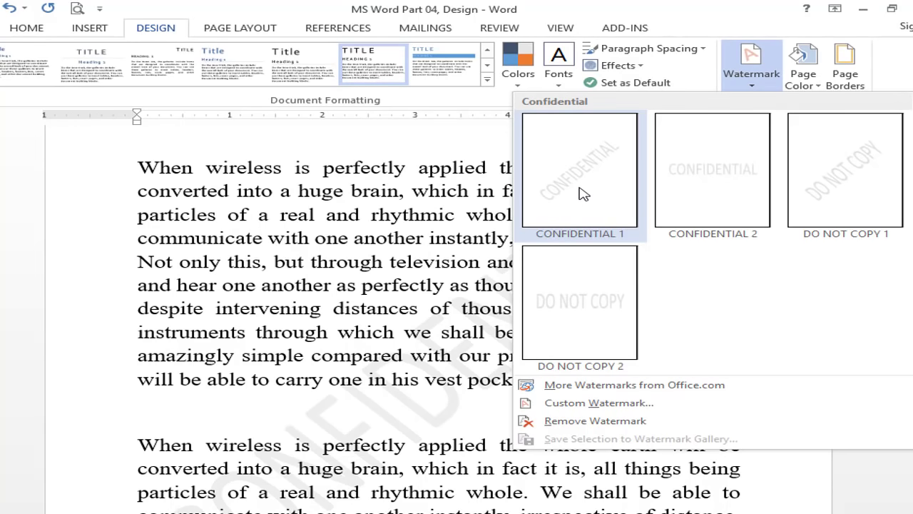
left_click(862, 178)
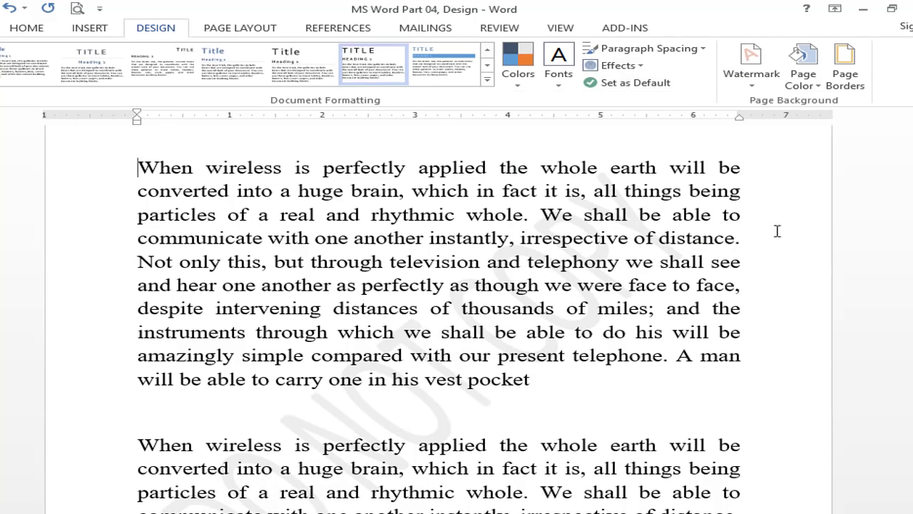
scroll(391, 467, "down", 3)
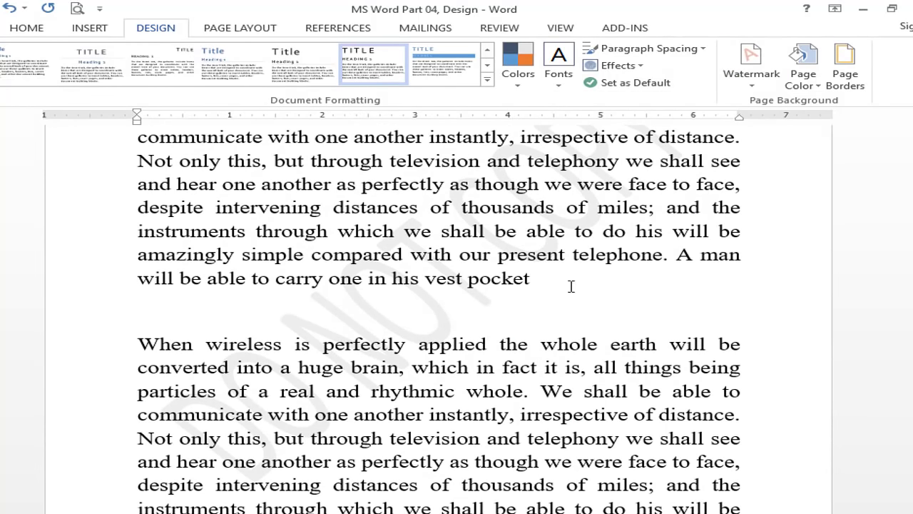
- Delete the duplicate second paragraph and the trailing word 'pocket'
key("Delete")
key("Delete")
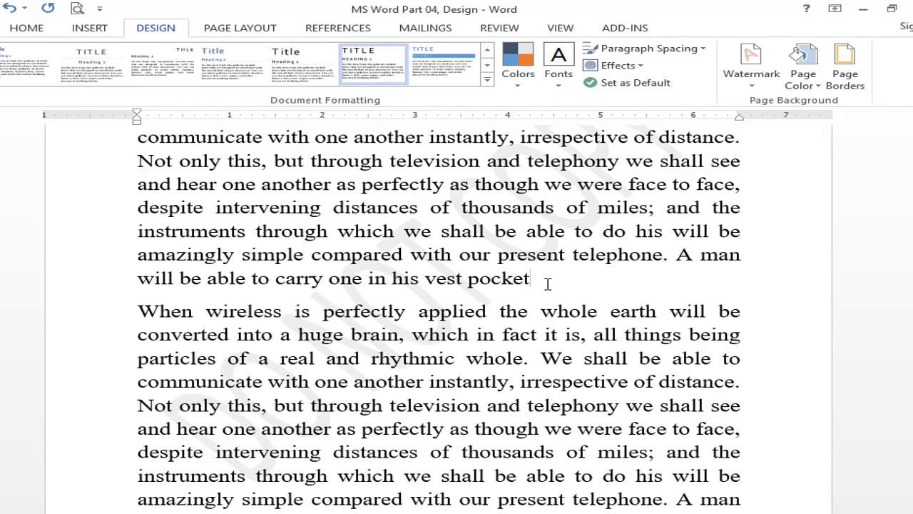
key("Delete")
key("Delete")
key("Delete")
key("Delete")
key("Delete")
key("Delete")
key("ctrl+shift+End")
key("Delete")
key("ctrl+BackSpace")
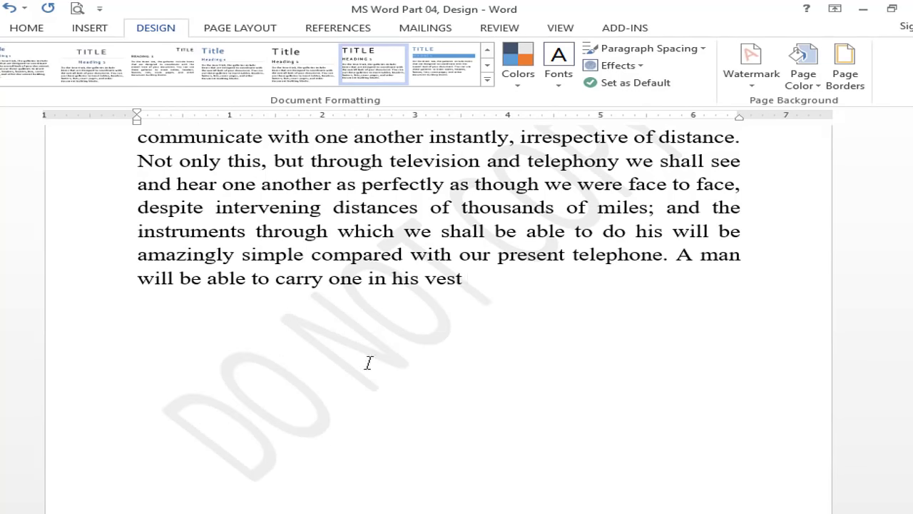
scroll(597, 363, "up", 5)
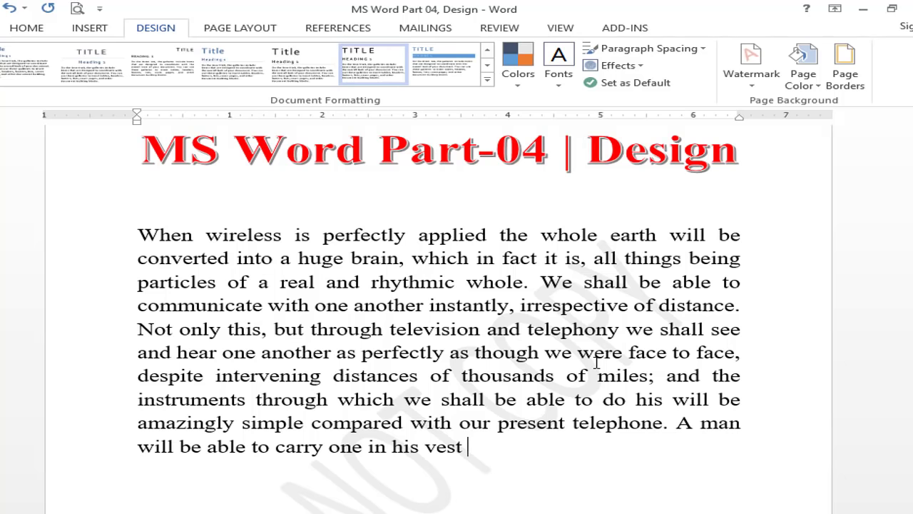
scroll(453, 203, "down", 6)
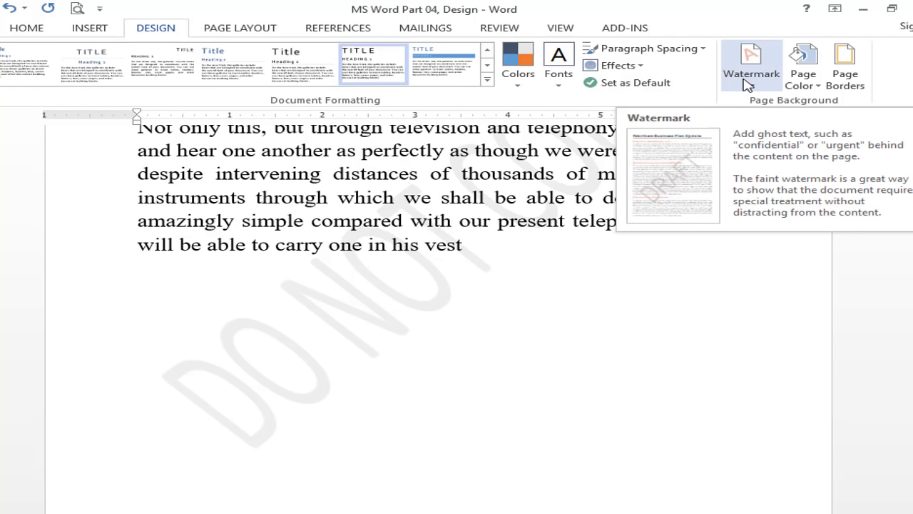
- In Custom Watermark, replace DO NOT COPY with 'Created By' and the author's name
left_click(747, 82)
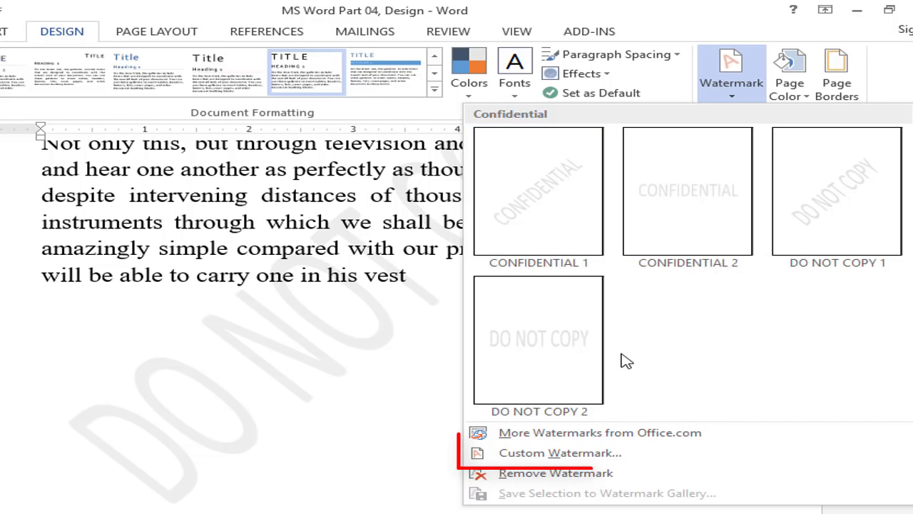
left_click(603, 456)
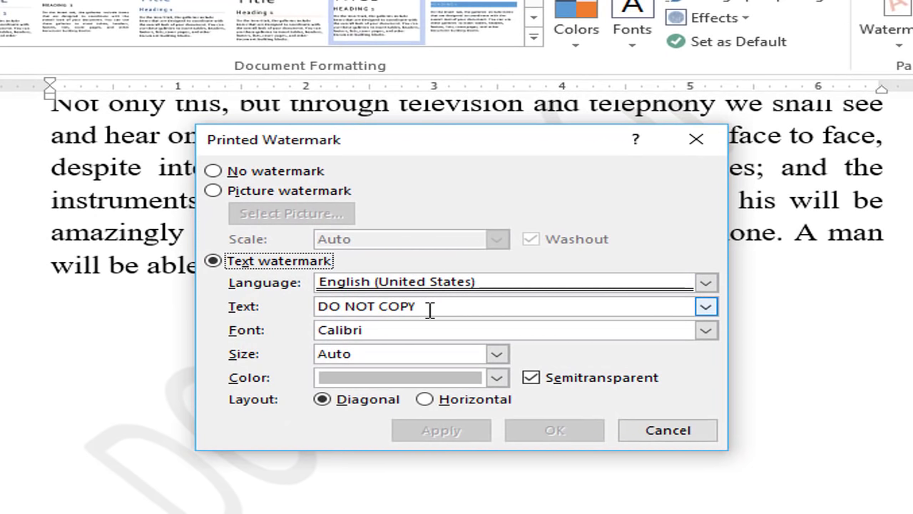
left_click_drag(458, 307, 221, 316)
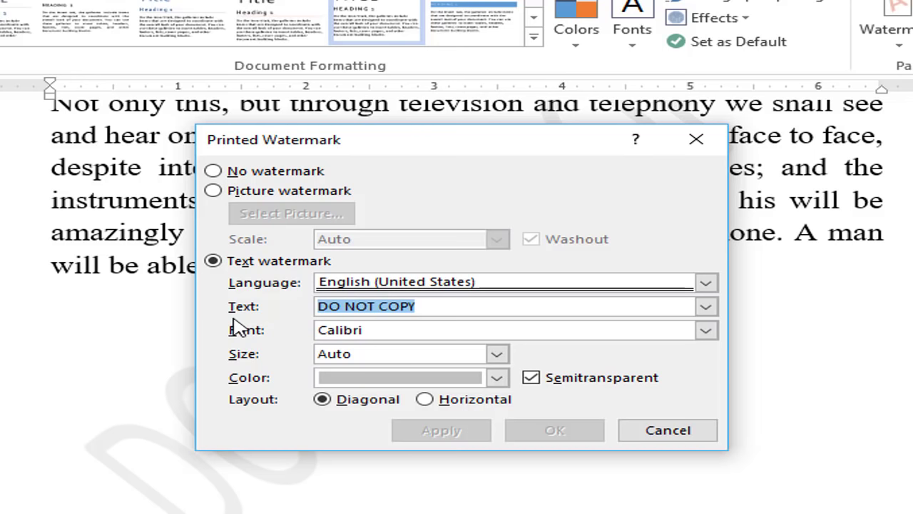
type("Created By Rajon Sami")
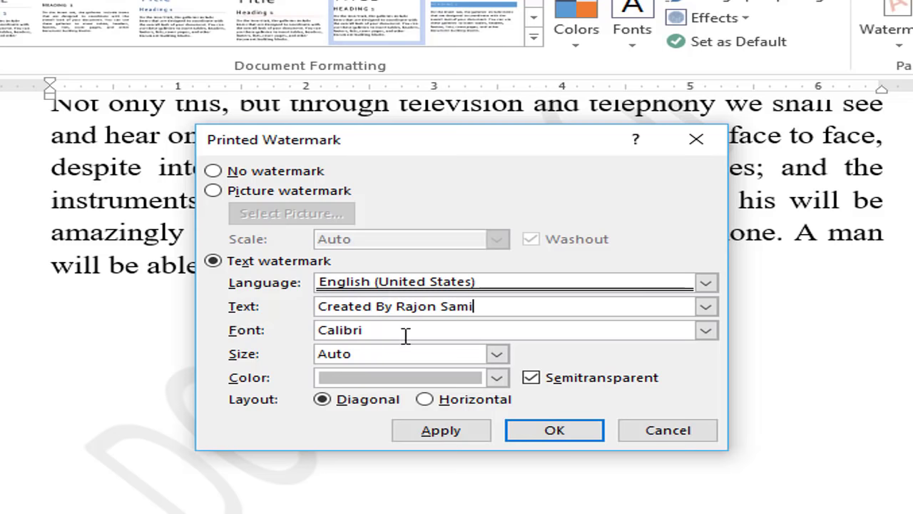
- Keep Calibri font, Auto size and Diagonal layout, and apply the custom text watermark
left_click_drag(404, 332, 321, 335)
left_click(706, 329)
left_click(706, 330)
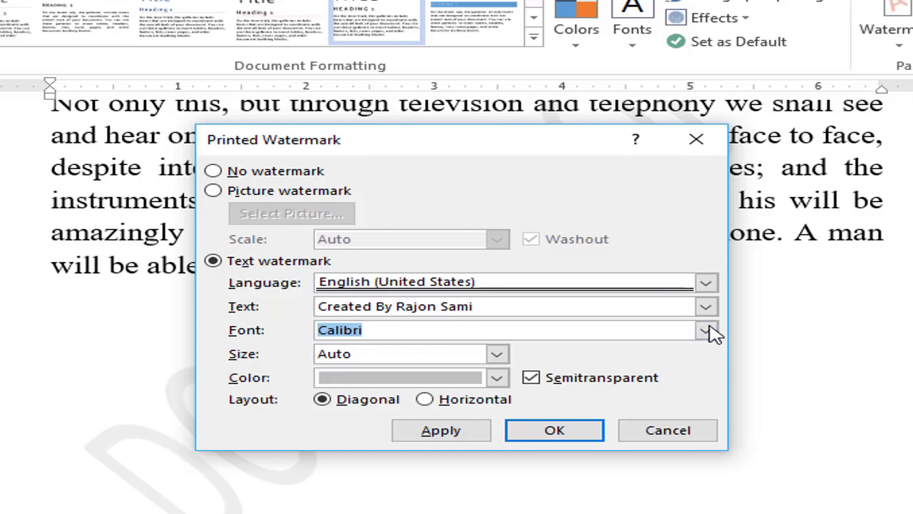
left_click(496, 354)
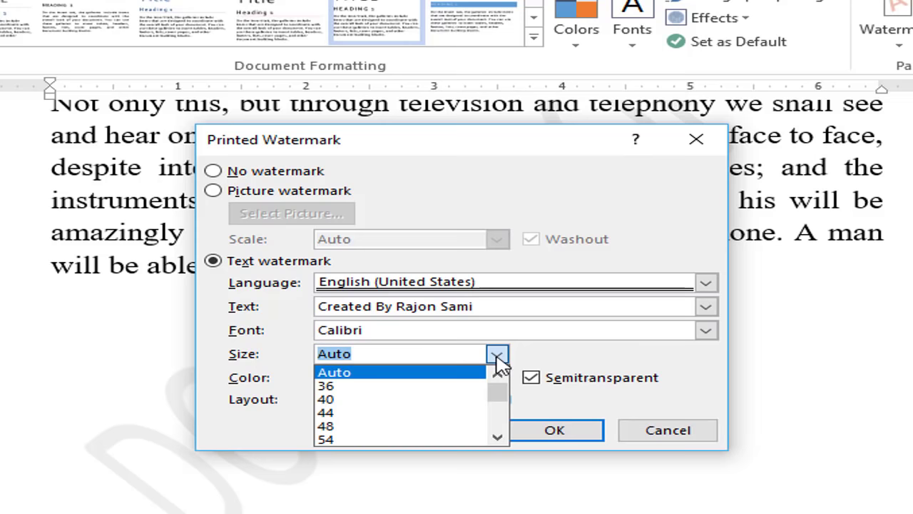
left_click(497, 354)
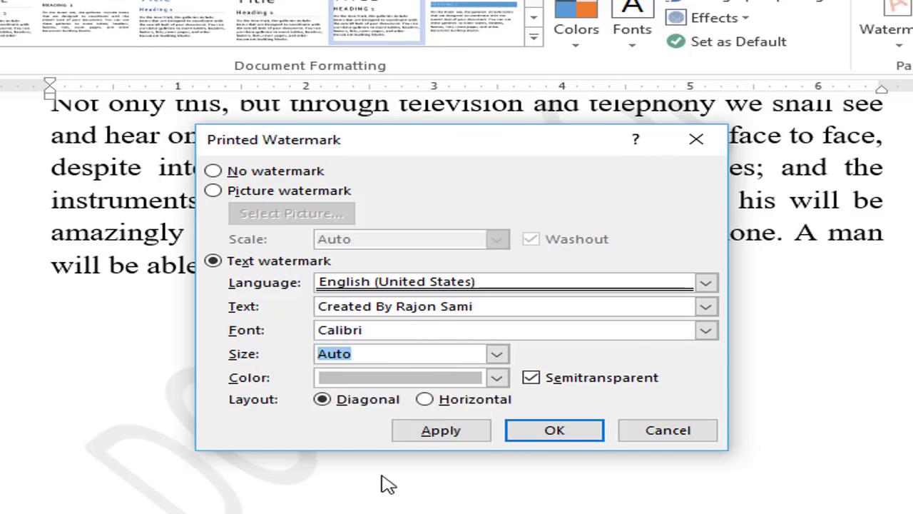
left_click(430, 401)
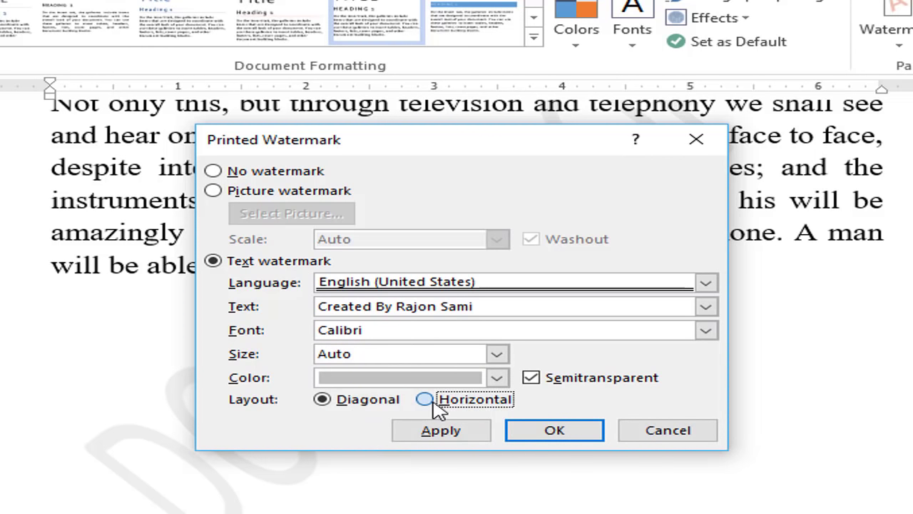
left_click(355, 401)
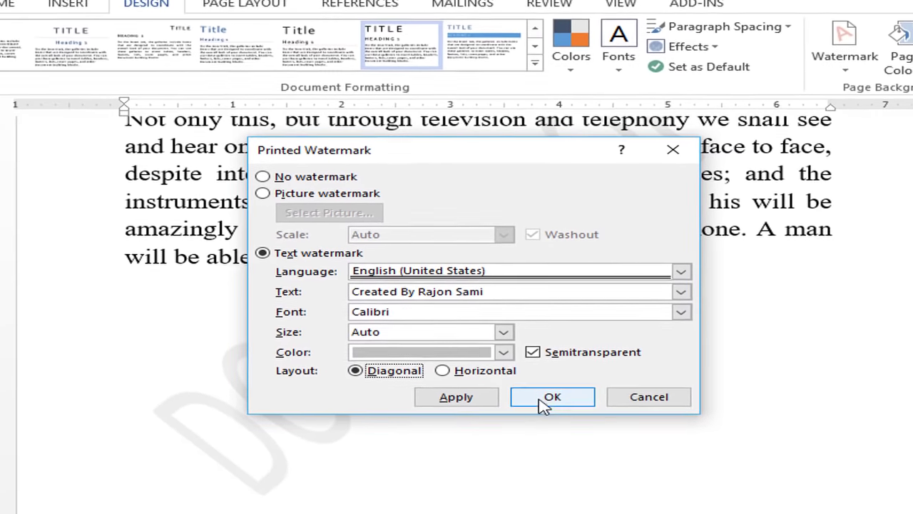
left_click(554, 429)
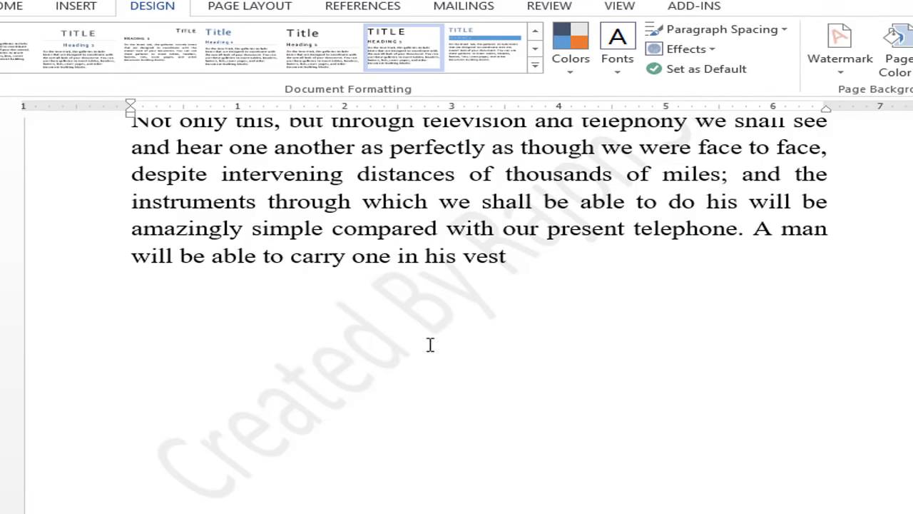
scroll(651, 281, "up", 3)
scroll(490, 364, "down", 4)
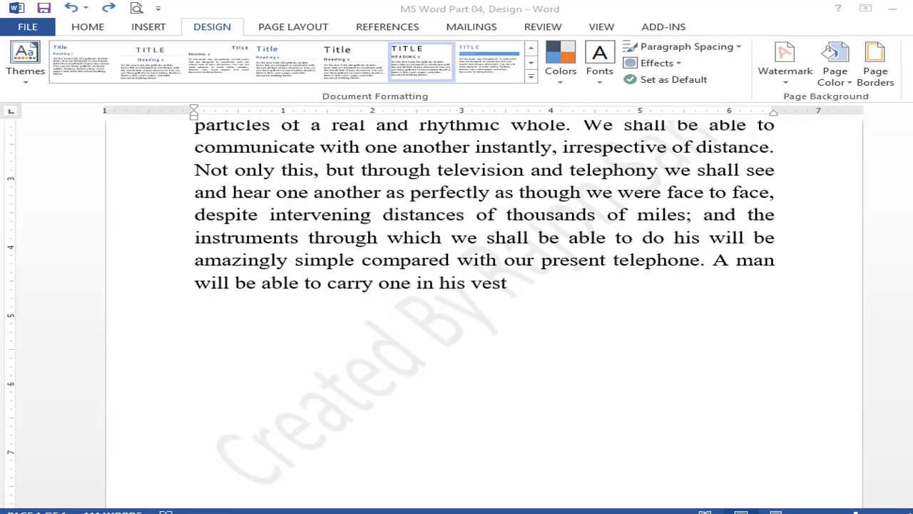
- Reopen Custom Watermark and set the watermark font to SutonnyMJ
left_click(790, 68)
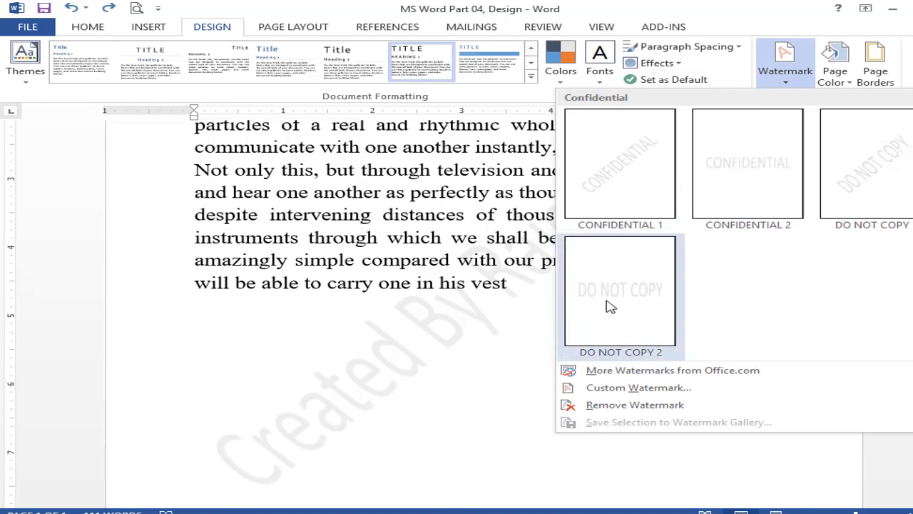
left_click(652, 393)
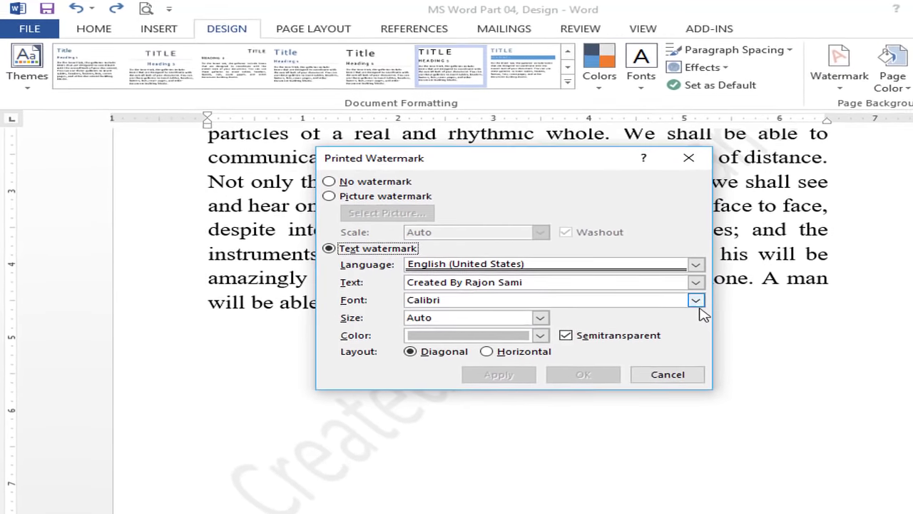
left_click(650, 280)
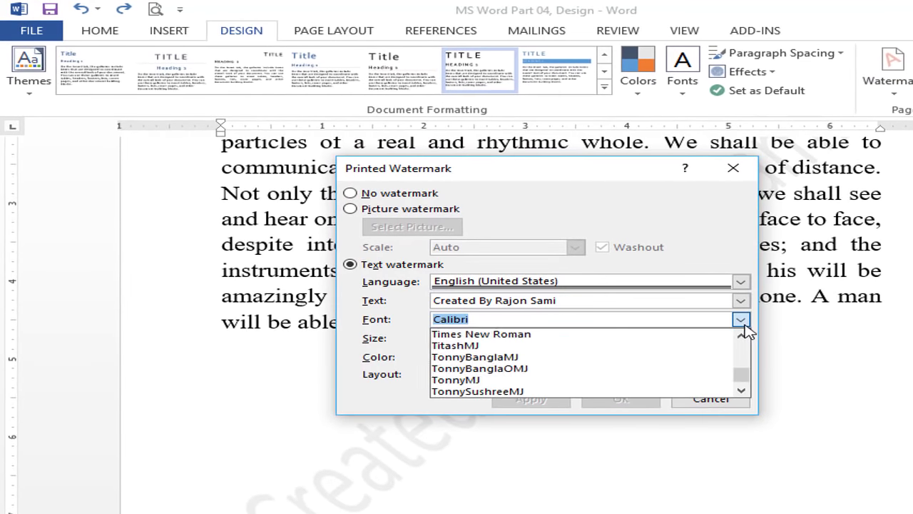
scroll(529, 324, "down", 5)
scroll(516, 367, "down", 7)
scroll(511, 369, "down", 7)
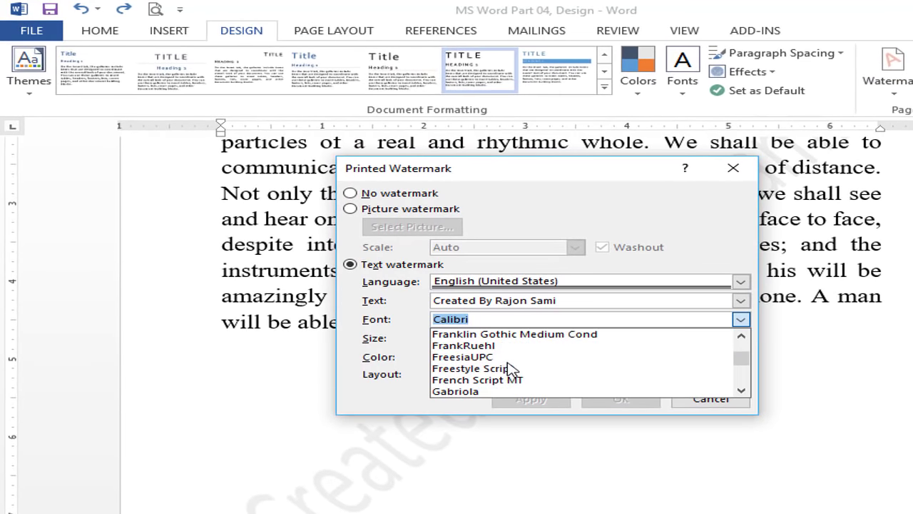
scroll(452, 369, "down", 4)
scroll(514, 365, "down", 4)
scroll(511, 367, "down", 4)
scroll(519, 366, "down", 4)
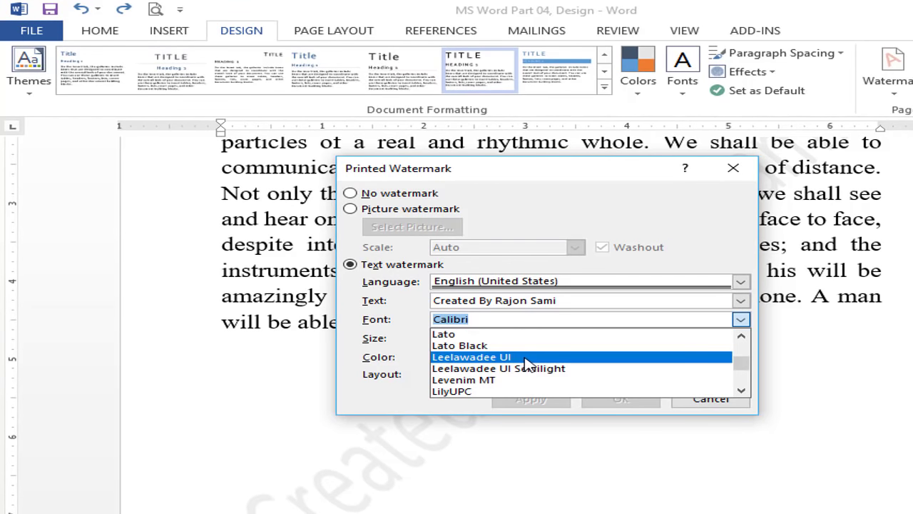
scroll(534, 363, "down", 3)
scroll(535, 366, "down", 4)
scroll(534, 366, "down", 1)
scroll(531, 367, "down", 6)
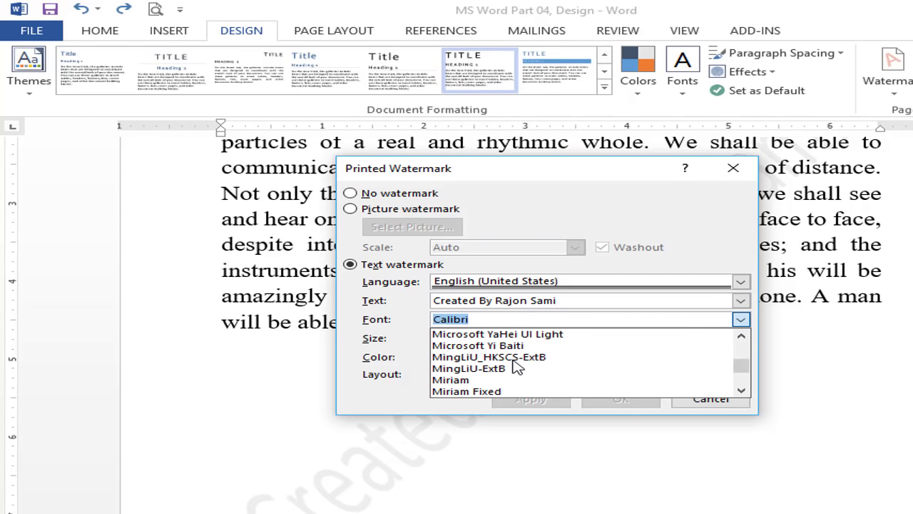
scroll(517, 367, "down", 3)
scroll(517, 368, "down", 9)
scroll(517, 367, "down", 3)
scroll(517, 368, "down", 4)
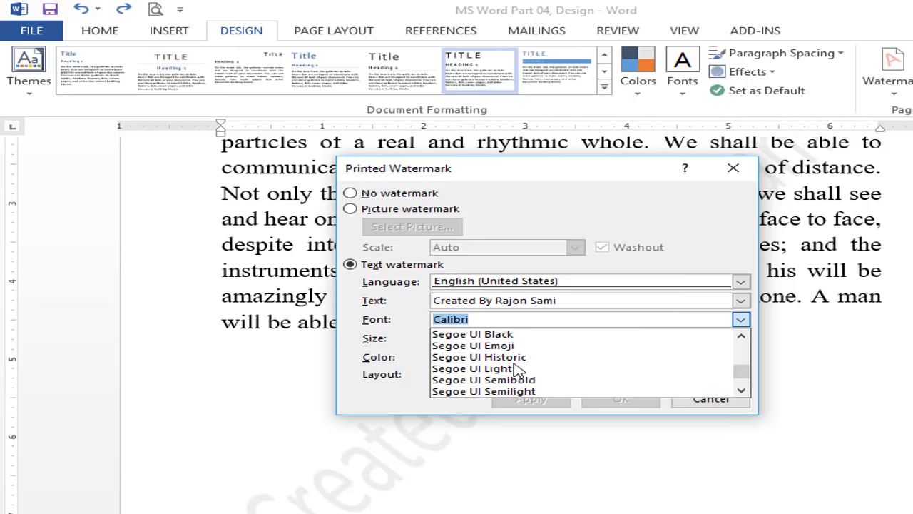
scroll(518, 368, "down", 3)
left_click(520, 369)
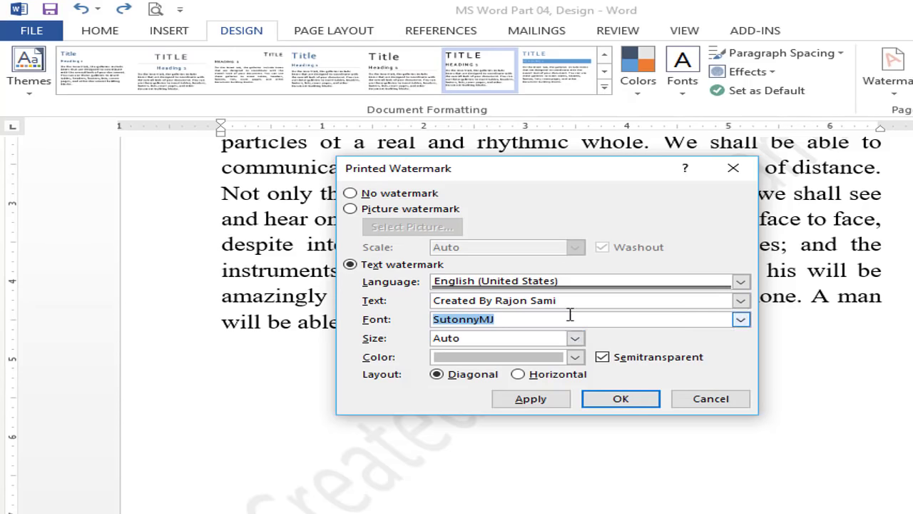
- Retype the watermark text as the author's name in Bengali script and apply it
left_click(594, 299)
left_click_drag(632, 303, 431, 303)
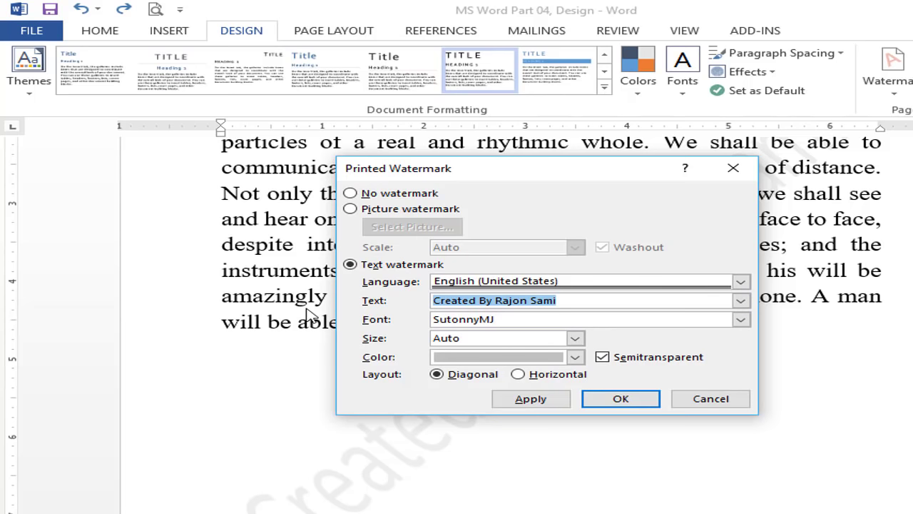
type("ivRb ")
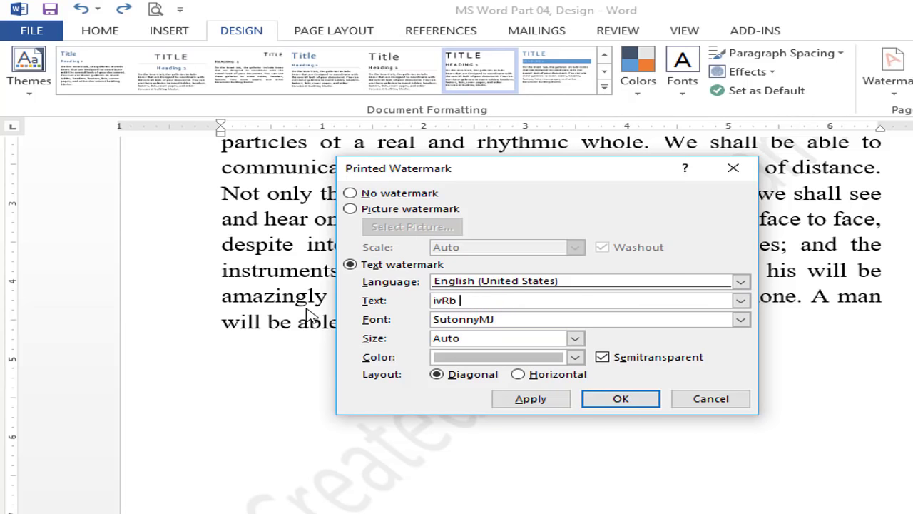
type("mvwg")
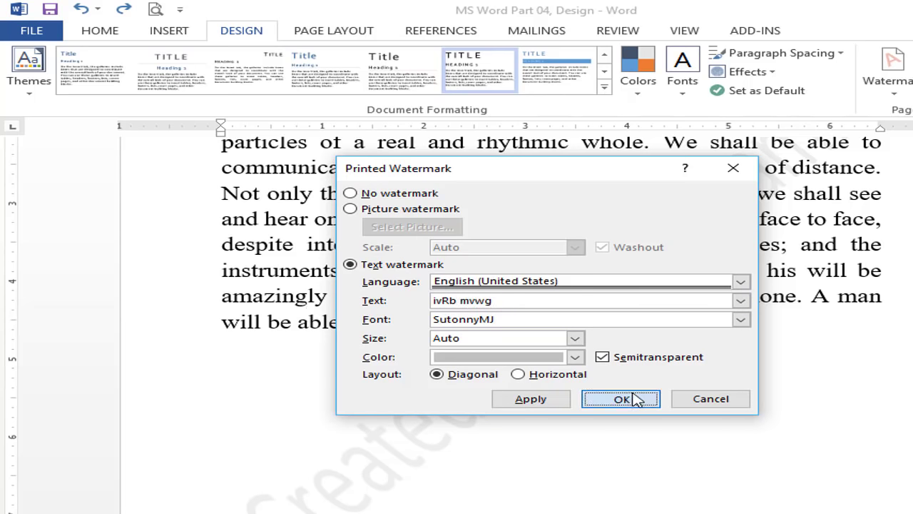
left_click(632, 398)
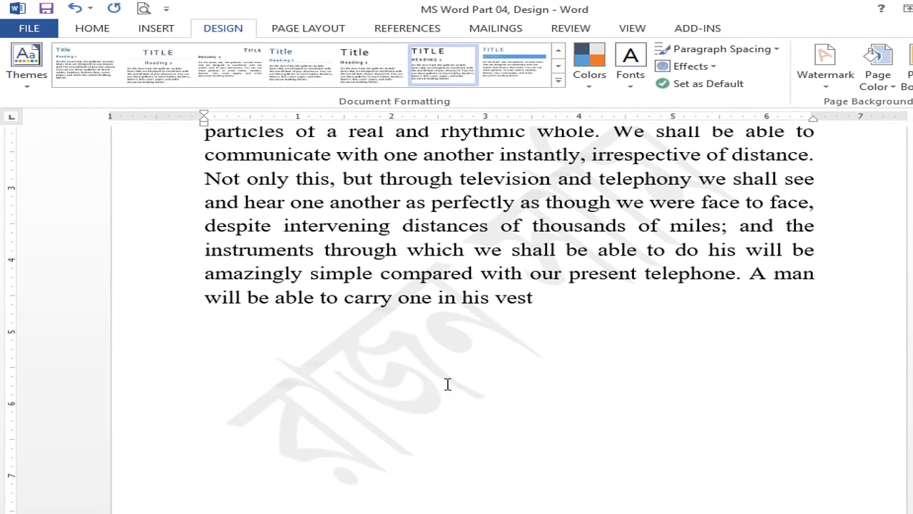
scroll(524, 373, "up", 4)
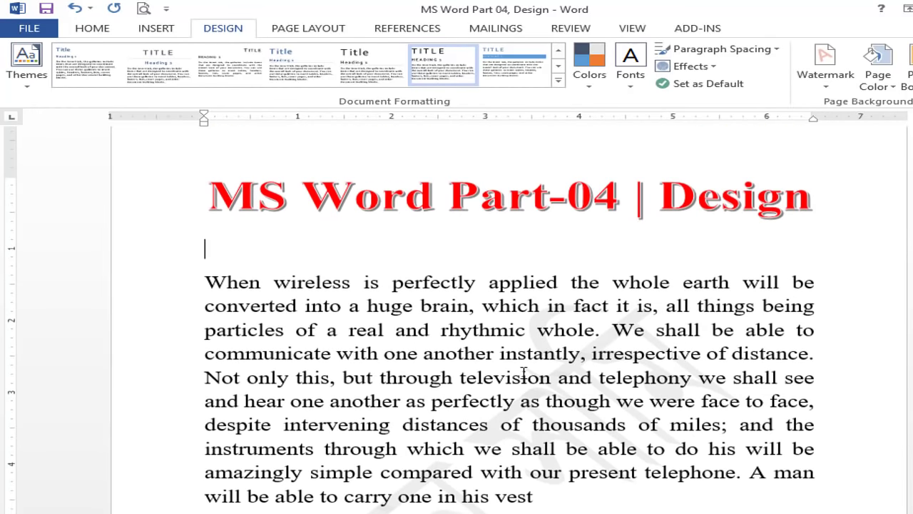
scroll(526, 373, "down", 2)
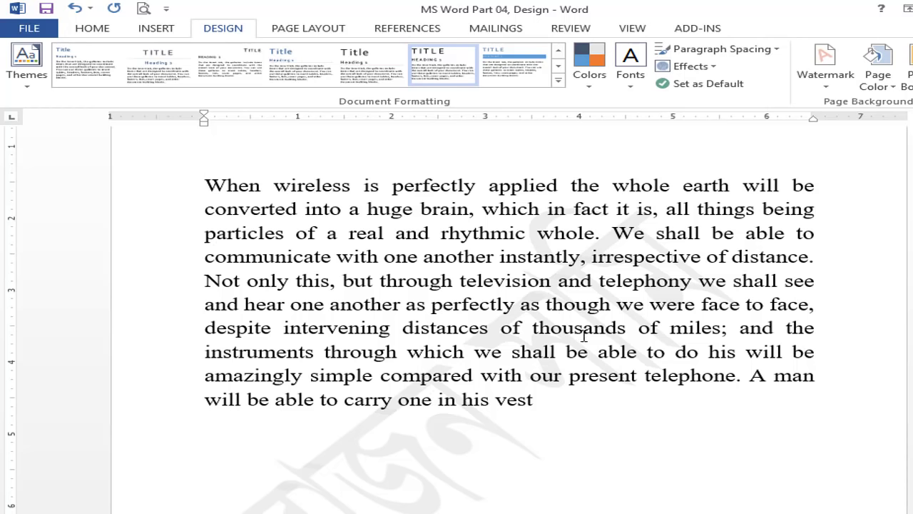
- Switch to a picture watermark using the uu4k53o8t88cziqqckdk image file
left_click(833, 85)
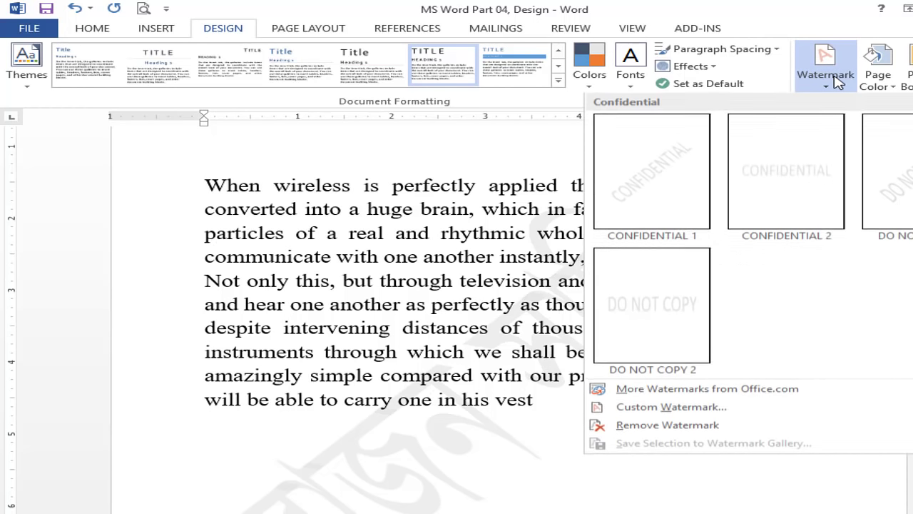
left_click(714, 410)
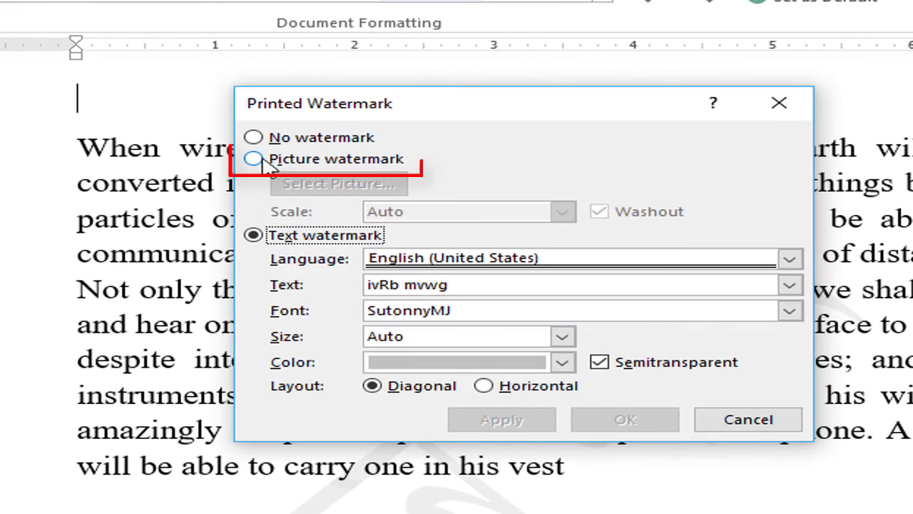
left_click(254, 159)
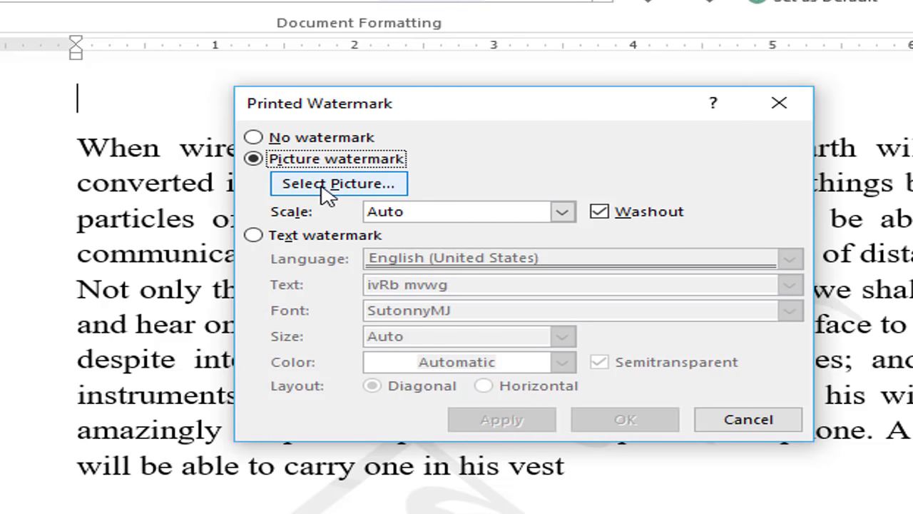
left_click(327, 183)
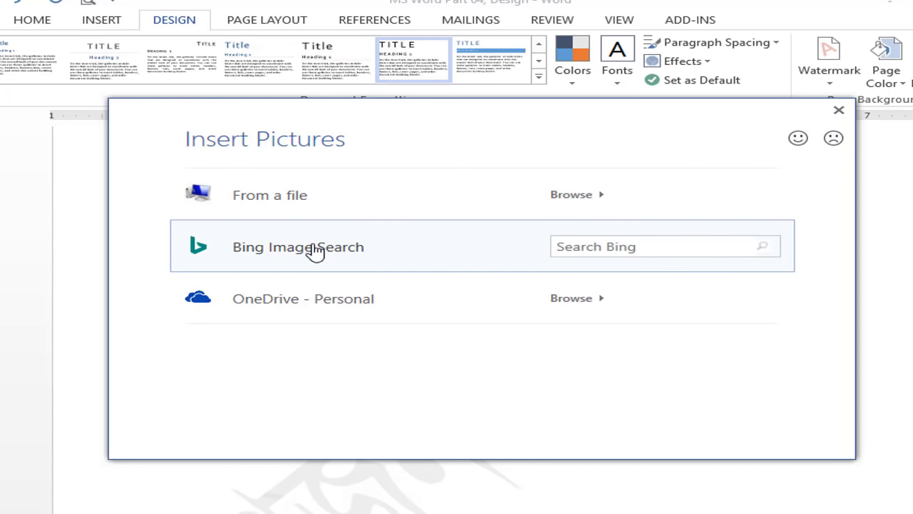
left_click(298, 206)
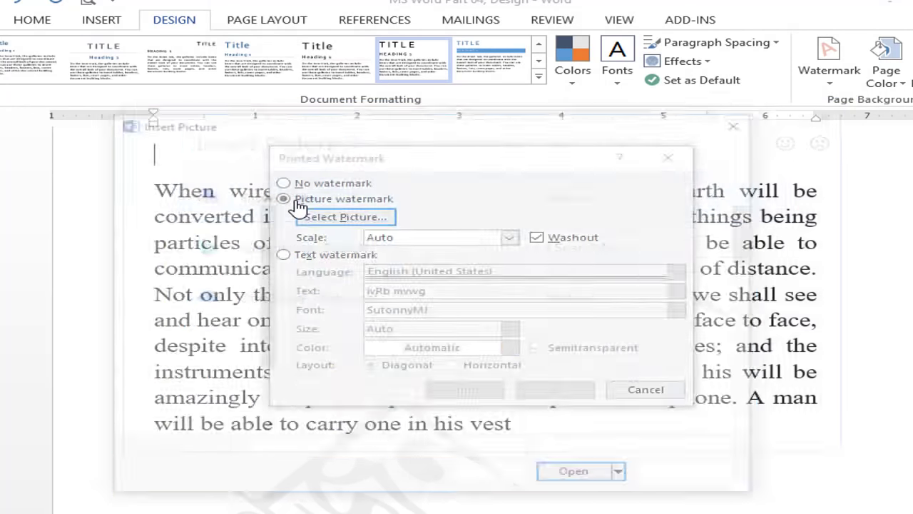
mouse_move(758, 232)
left_mouse_down()
mouse_move(756, 278)
mouse_move(793, 352)
mouse_move(795, 393)
left_mouse_up()
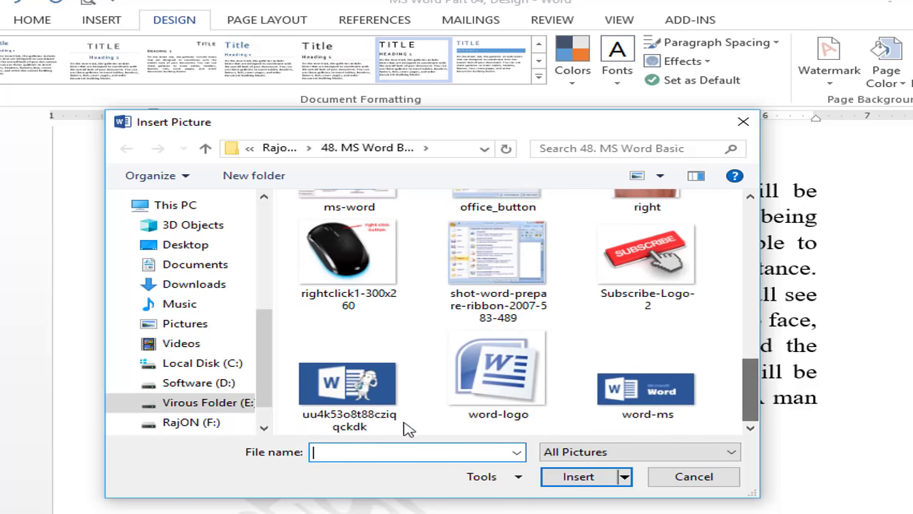
left_click(346, 399)
left_click(579, 476)
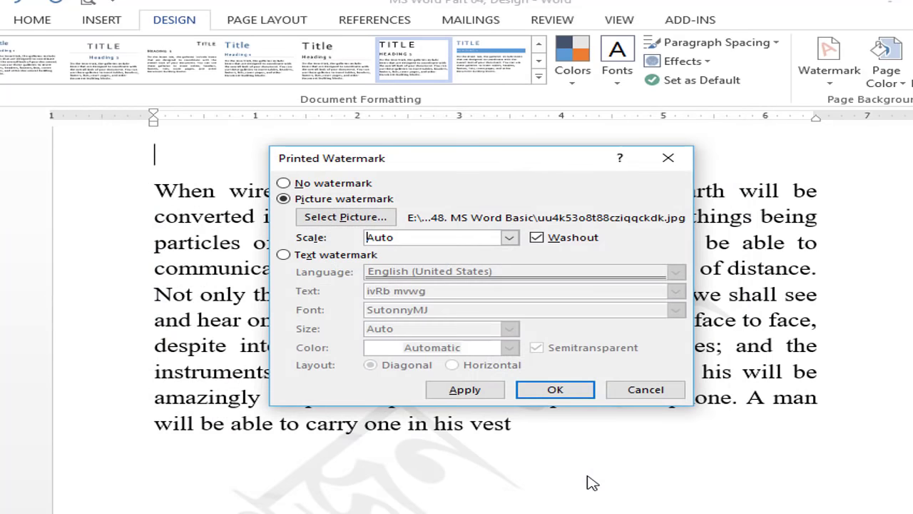
- Keep the picture scale at Auto with Washout and apply the watermark
left_click(510, 239)
left_click(510, 239)
left_click(510, 239)
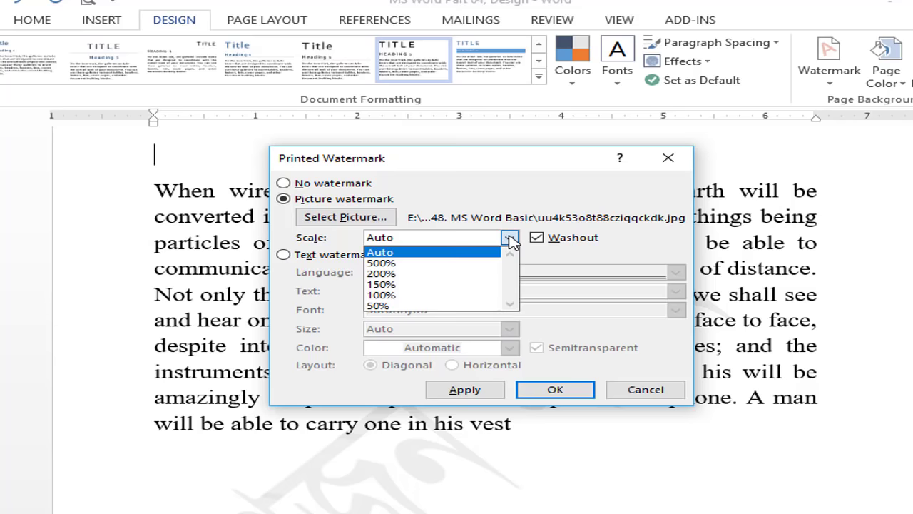
left_click(661, 243)
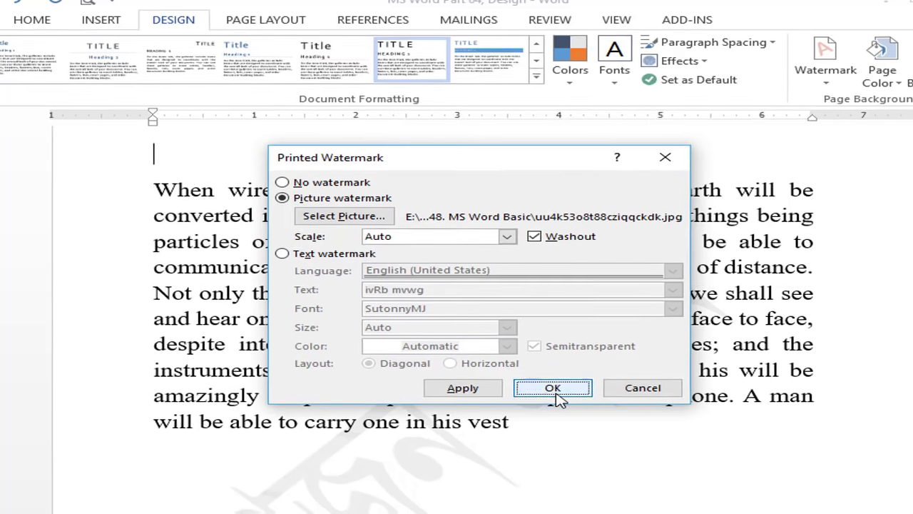
left_click(555, 396)
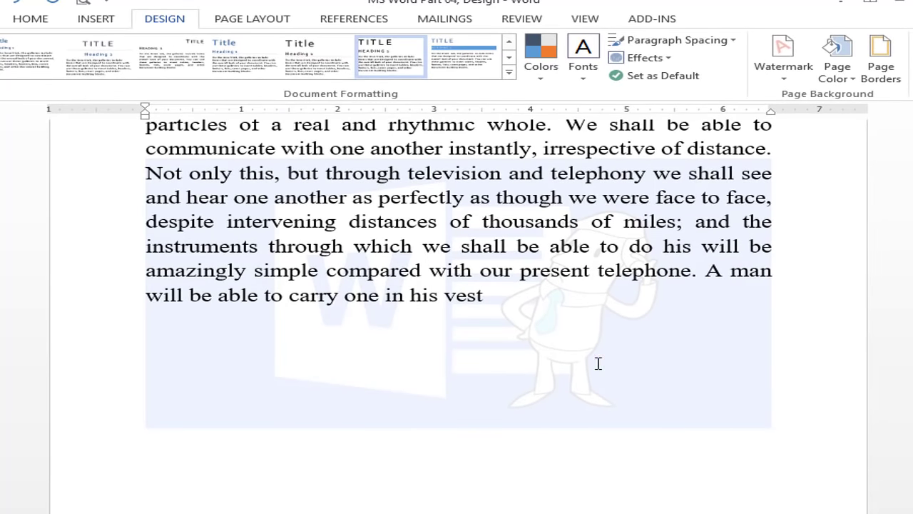
- Insert and delete a blank line above the body text, then remove the picture watermark
scroll(599, 363, "up", 3)
scroll(428, 321, "down", 3)
scroll(285, 286, "up", 3)
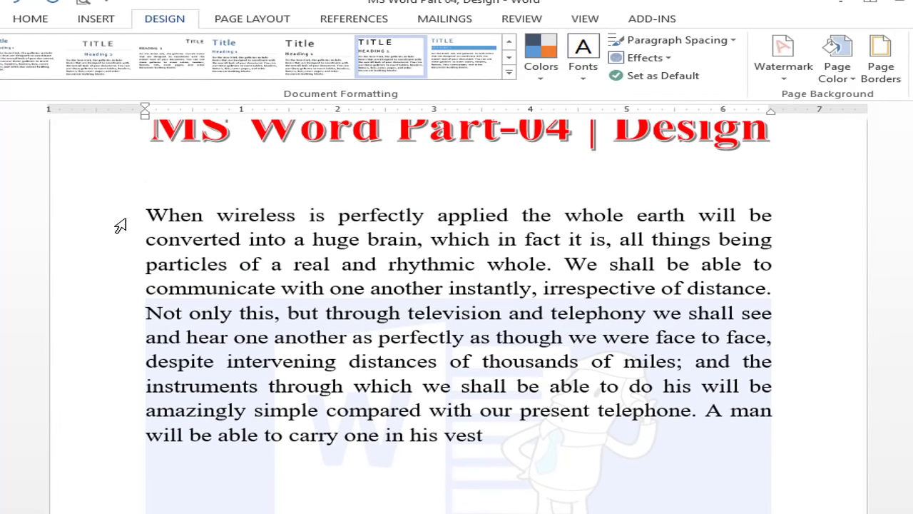
left_click(145, 211)
key("Return")
key("Return")
key("Return")
key("Return")
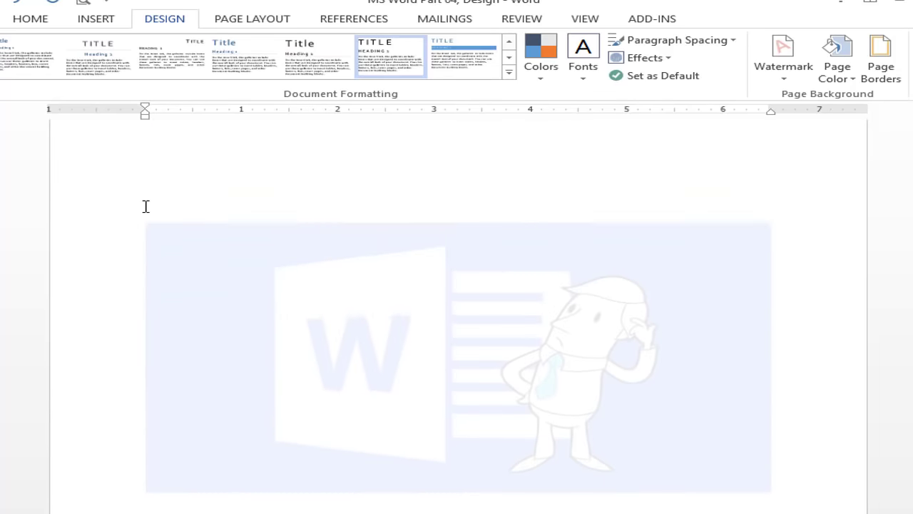
scroll(120, 157, "up", 3)
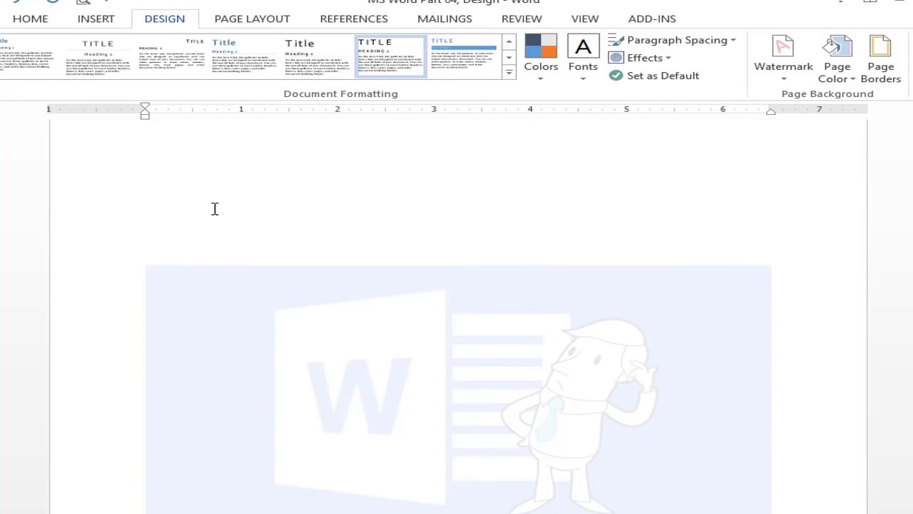
key("BackSpace")
key("BackSpace")
key("BackSpace")
scroll(571, 399, "down", 3)
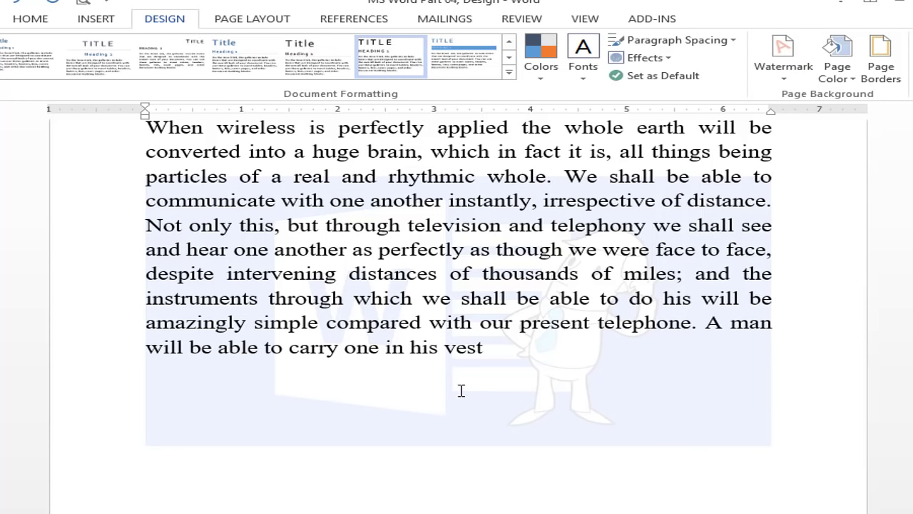
left_click(784, 75)
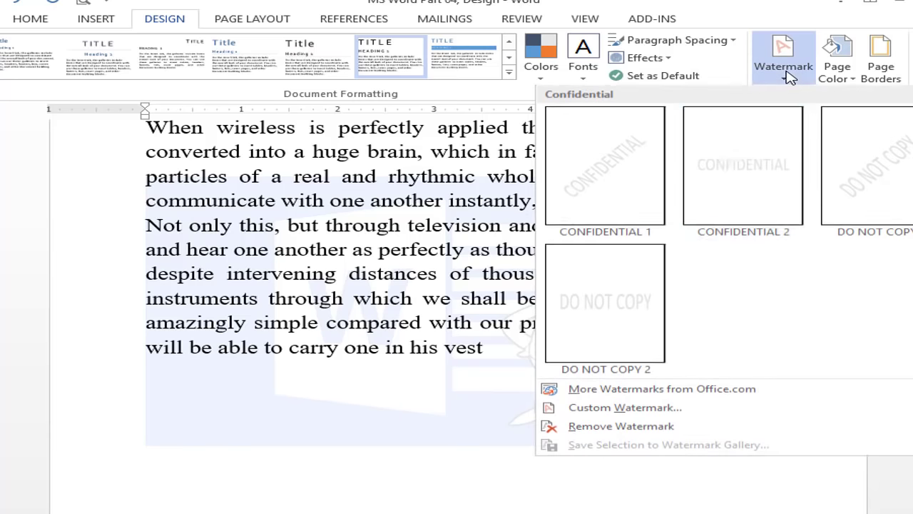
left_click(620, 427)
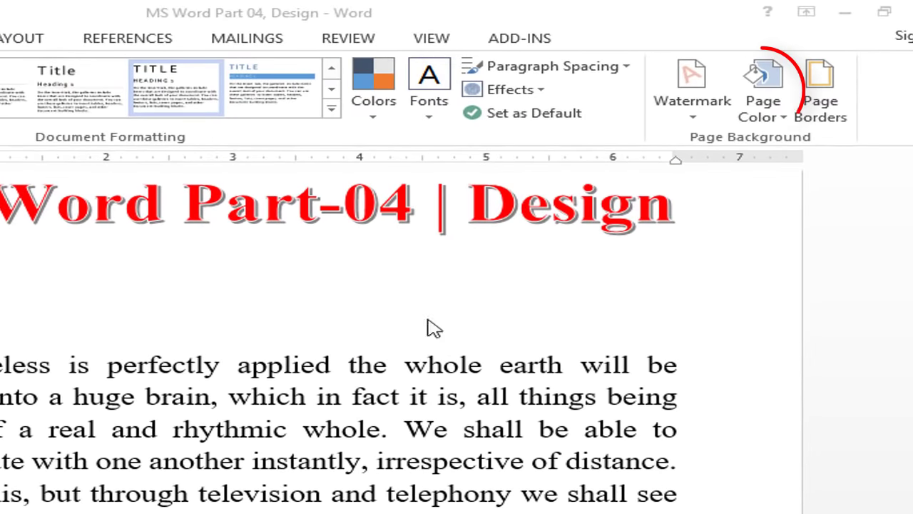
- Set the page colour to a light blue theme colour
scroll(483, 419, "up", 1)
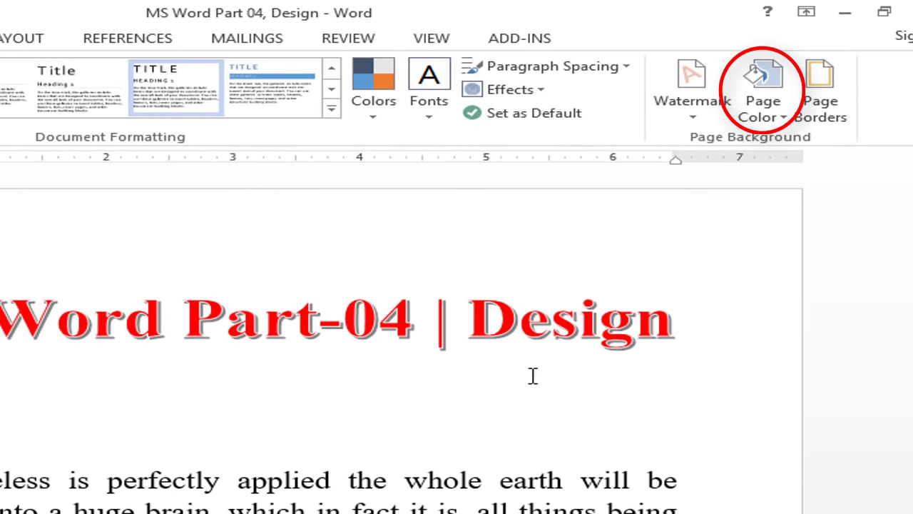
left_click(776, 110)
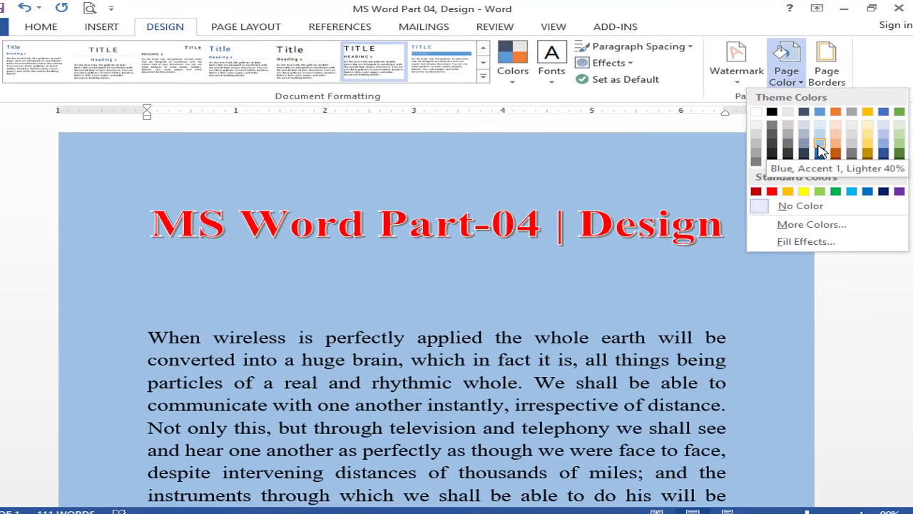
left_click(820, 142)
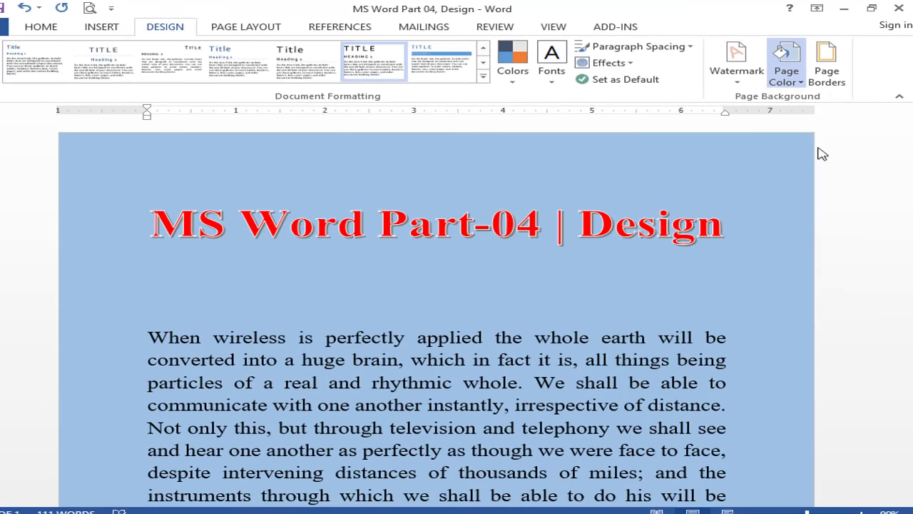
- Add blank paragraphs after the body text so the document runs onto a second page
scroll(522, 305, "down", 4)
scroll(543, 316, "down", 2)
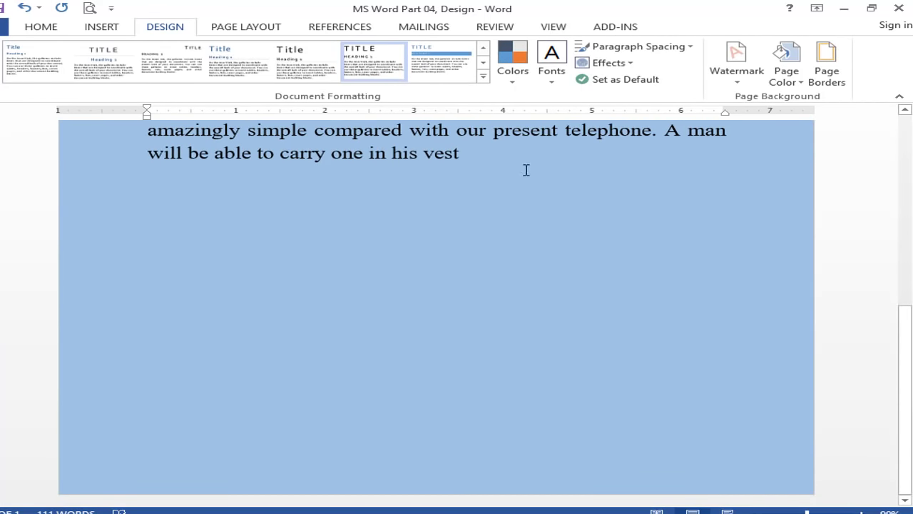
key("Return")
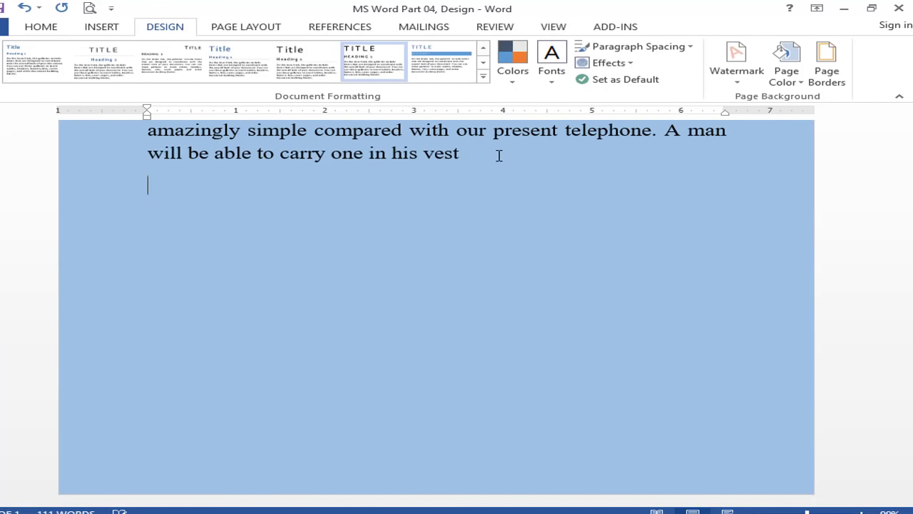
key("Return")
key("Return")
key("Return")
key("Return")
key("Return")
key("Return")
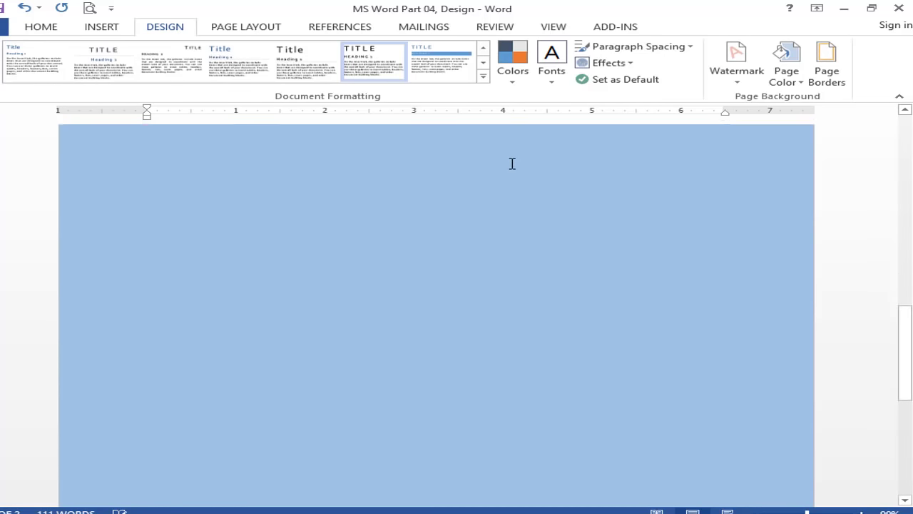
scroll(516, 167, "up", 5)
scroll(572, 255, "up", 2)
scroll(575, 255, "up", 1)
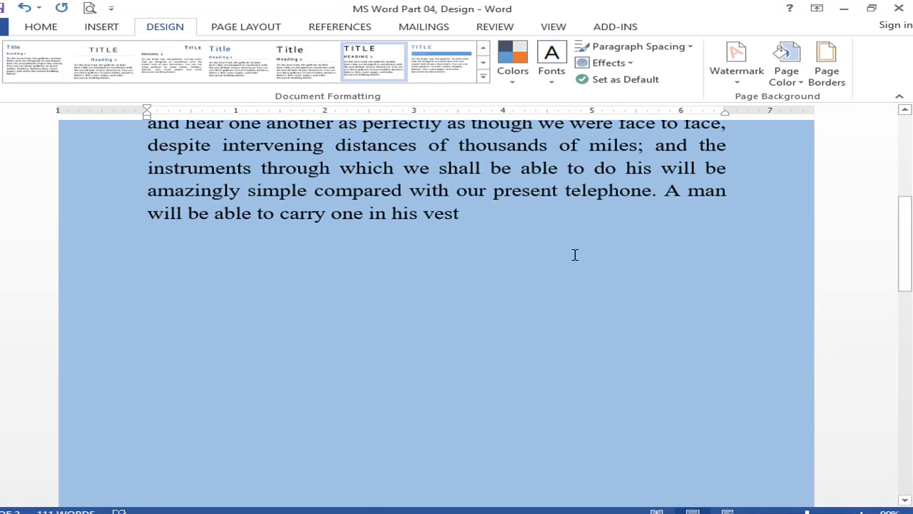
scroll(573, 255, "up", 4)
scroll(574, 242, "up", 1)
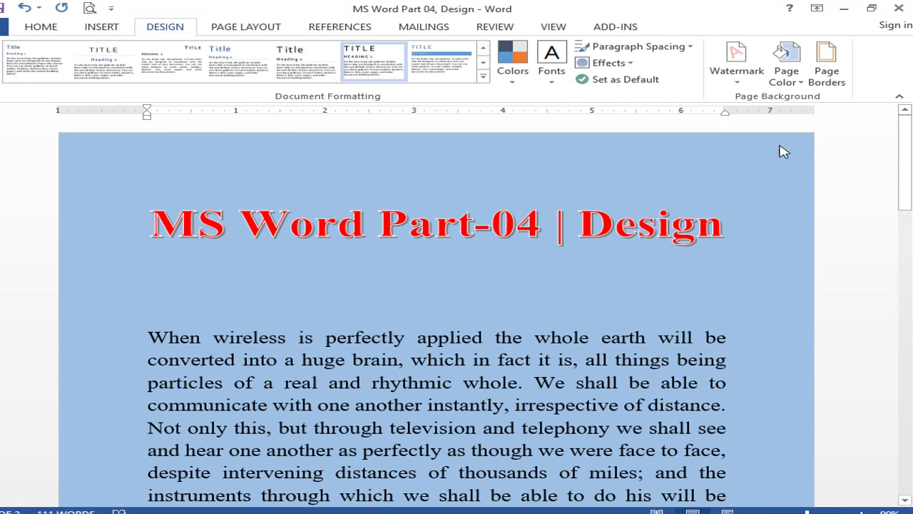
left_click(796, 77)
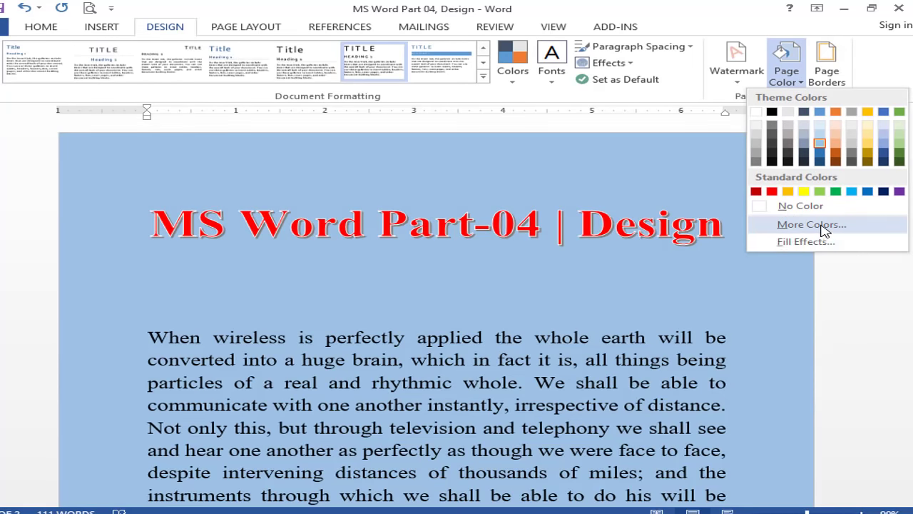
- Set the page colour to a custom pink (230,156,179) from More Colors
left_click(820, 226)
left_click(343, 201)
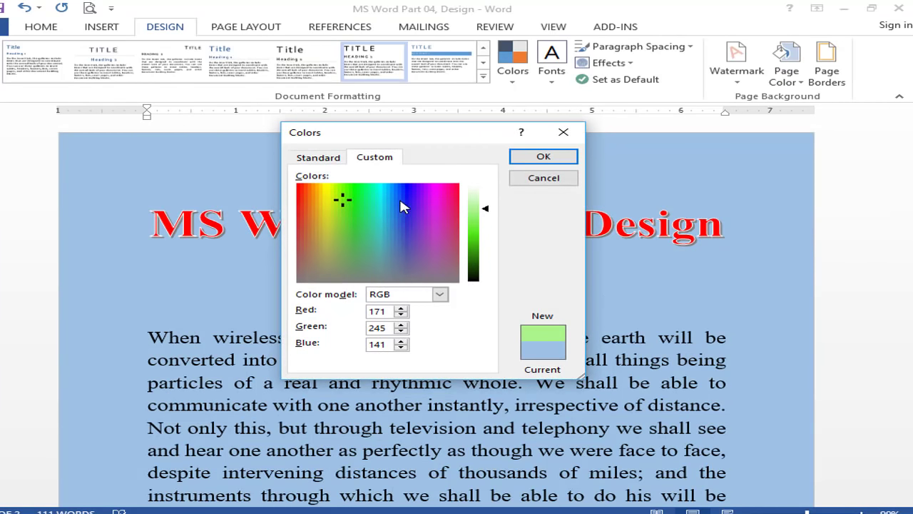
left_click(402, 199)
left_click(441, 203)
left_click(446, 223)
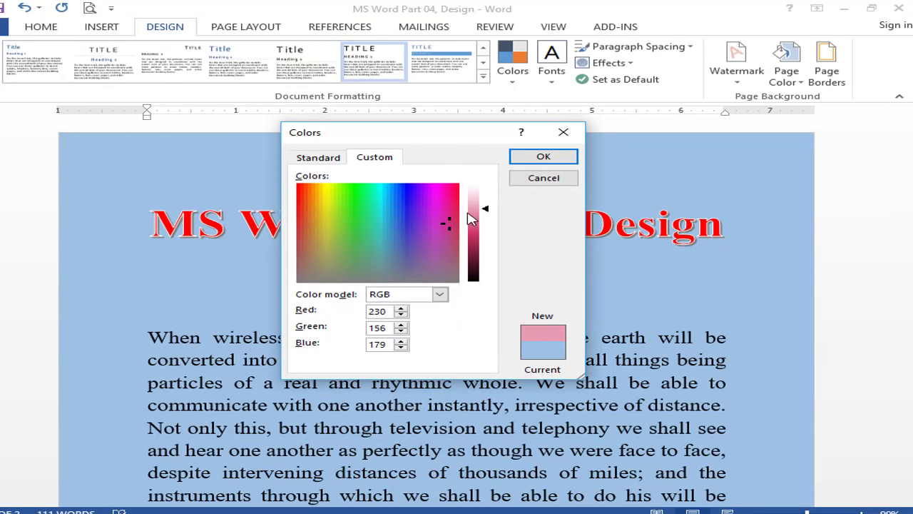
left_click(538, 157)
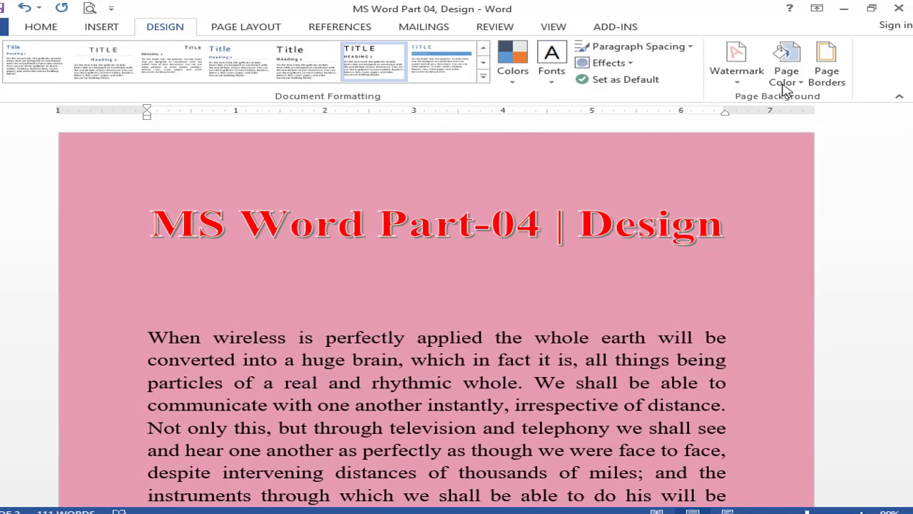
- Change the page colour to a medium blue from the Standard hexagon palette
left_click(785, 80)
left_click(774, 252)
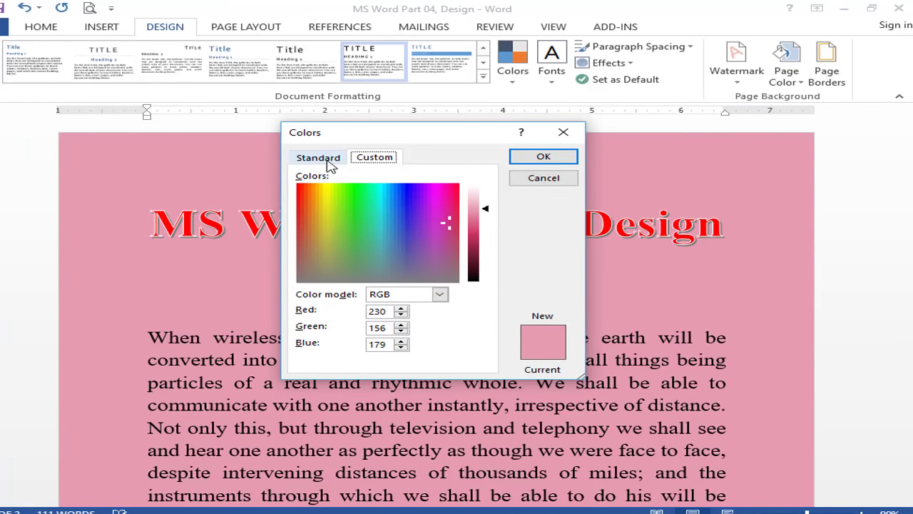
left_click(326, 163)
left_click(402, 199)
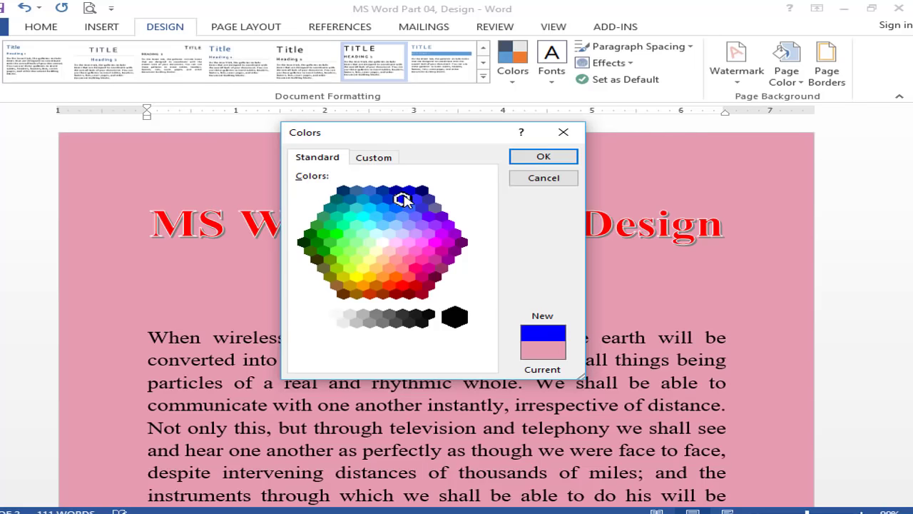
left_click(377, 199)
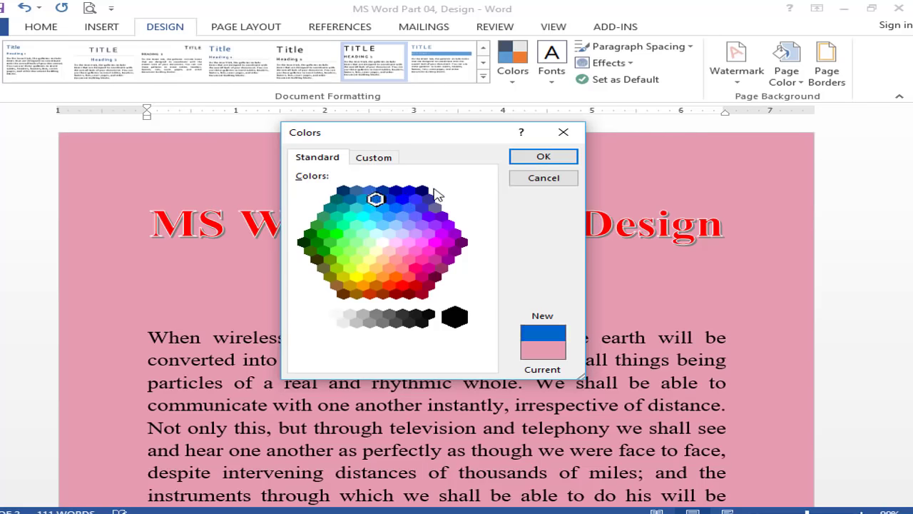
left_click(536, 161)
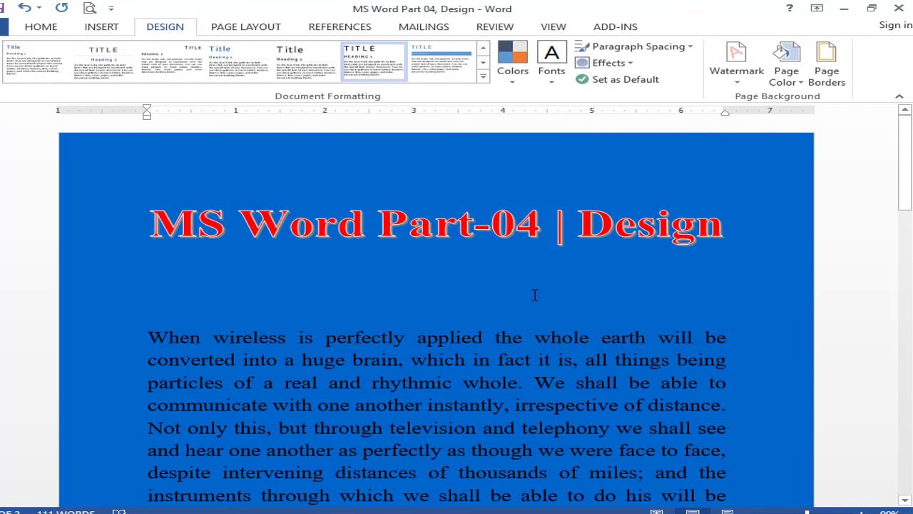
- Apply the Denim texture fill effect as the page background, after browsing Gradient, Pattern and Picture
left_click(790, 75)
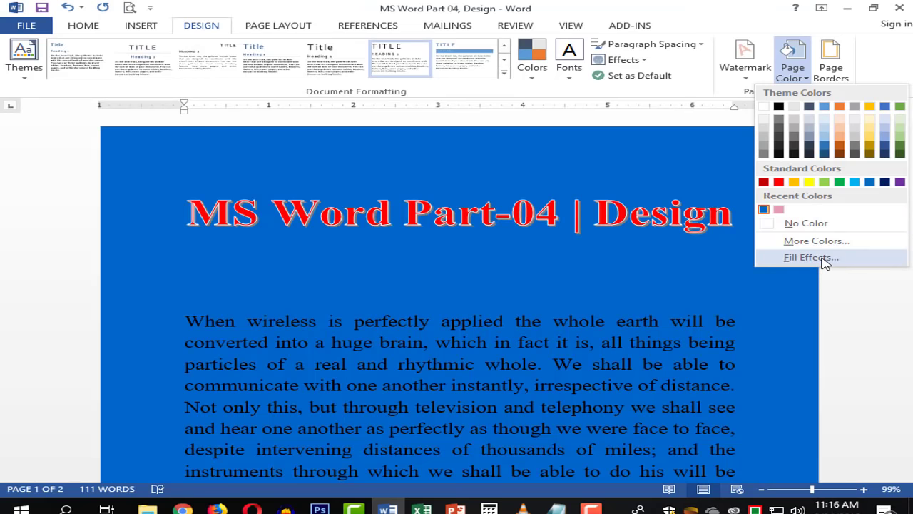
left_click(824, 260)
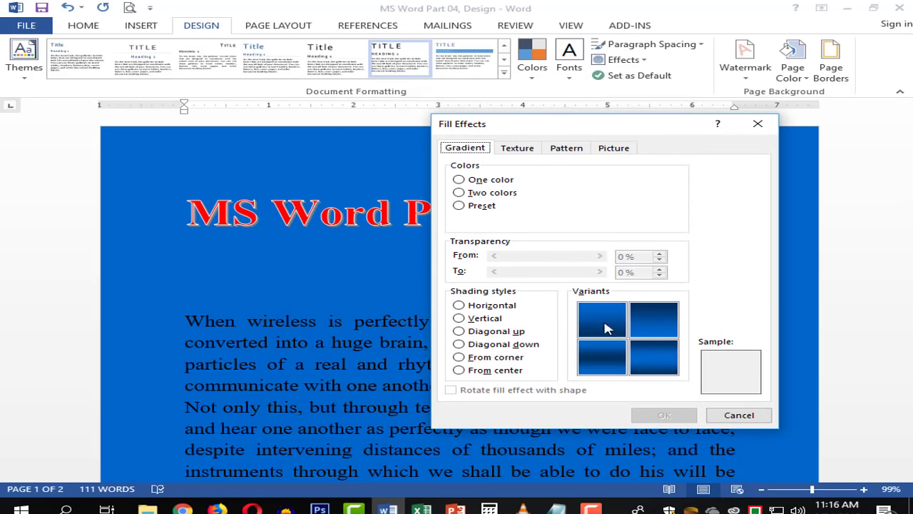
left_click(605, 328)
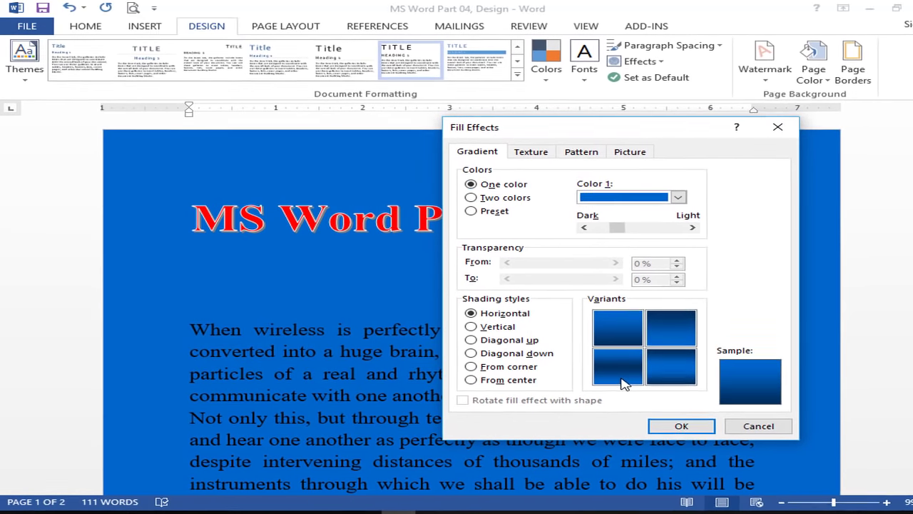
left_click(532, 152)
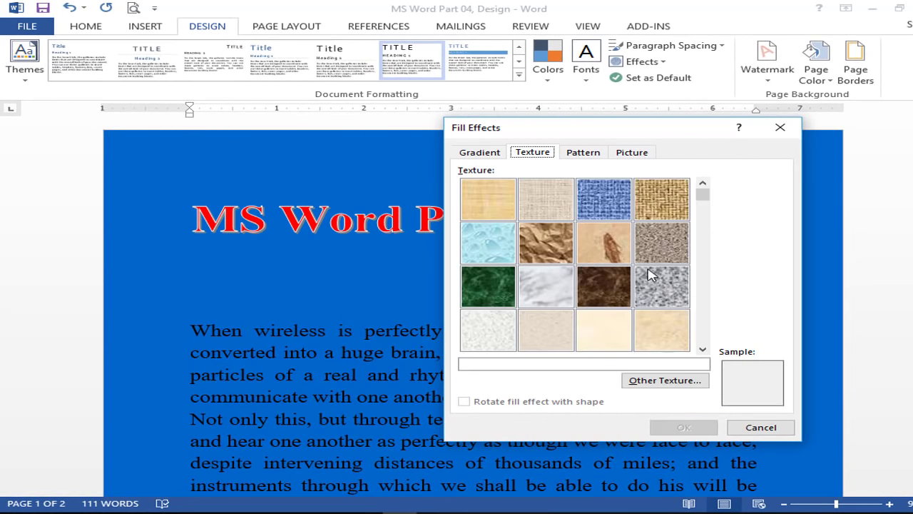
left_click(599, 212)
left_click(583, 152)
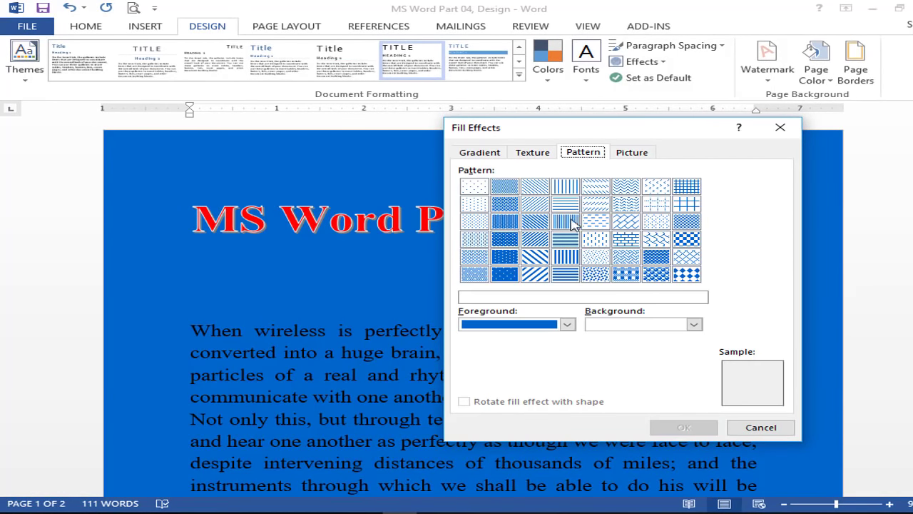
left_click(630, 154)
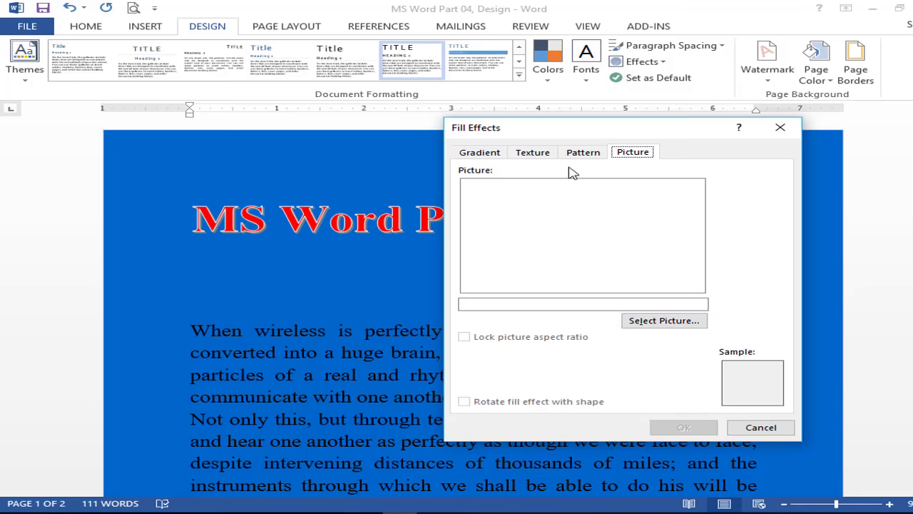
left_click(532, 153)
left_click(713, 427)
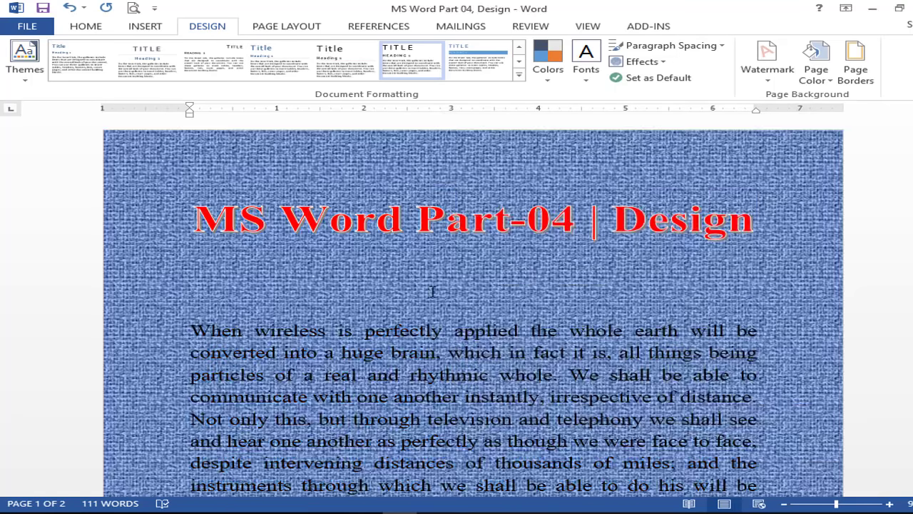
scroll(545, 292, "down", 3)
scroll(523, 292, "down", 3)
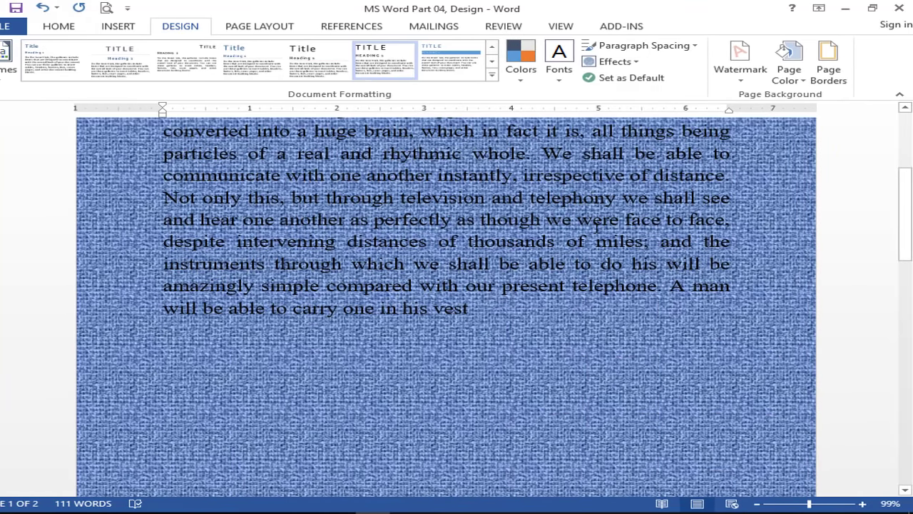
- Fill the page background with the word-ms picture from a file
left_click(800, 81)
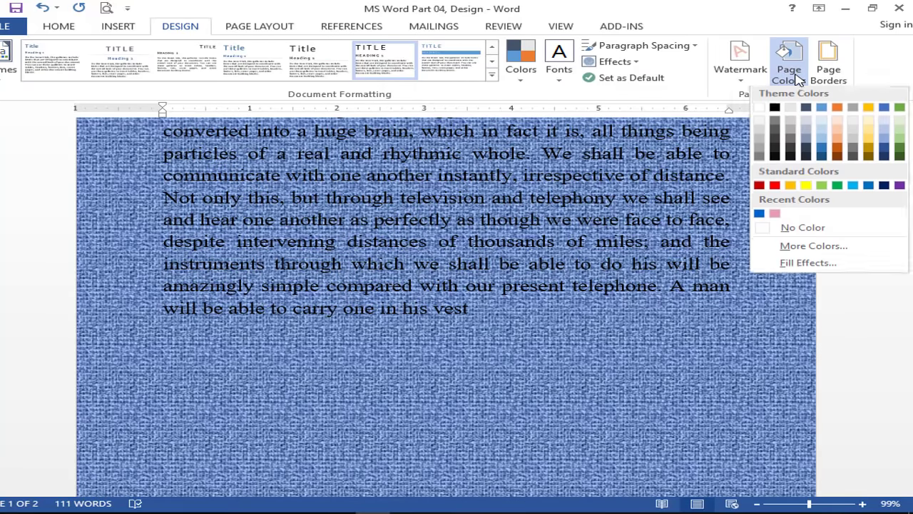
left_click(819, 264)
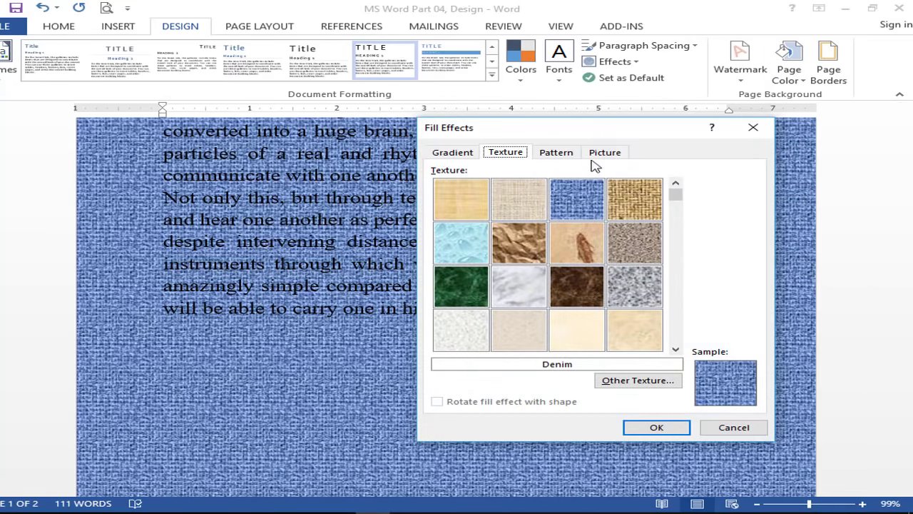
left_click(605, 153)
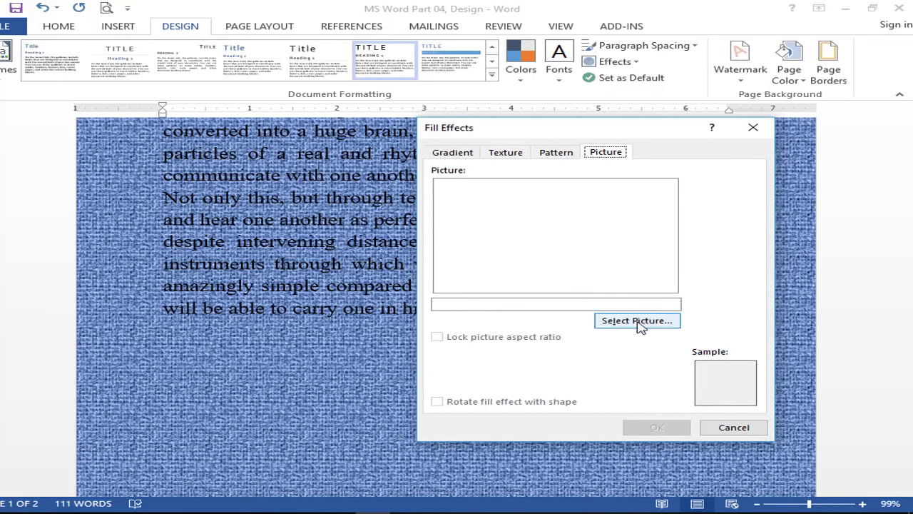
left_click(634, 322)
left_click(286, 188)
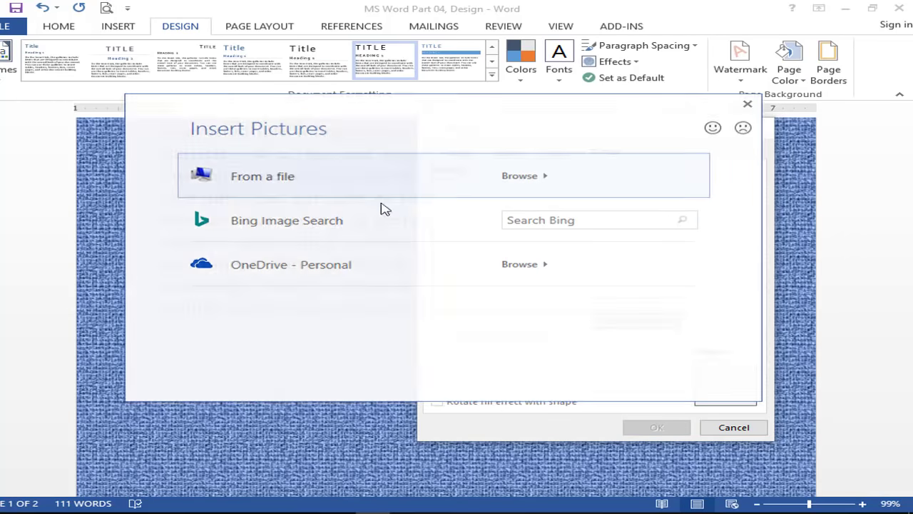
scroll(824, 333, "down", 10)
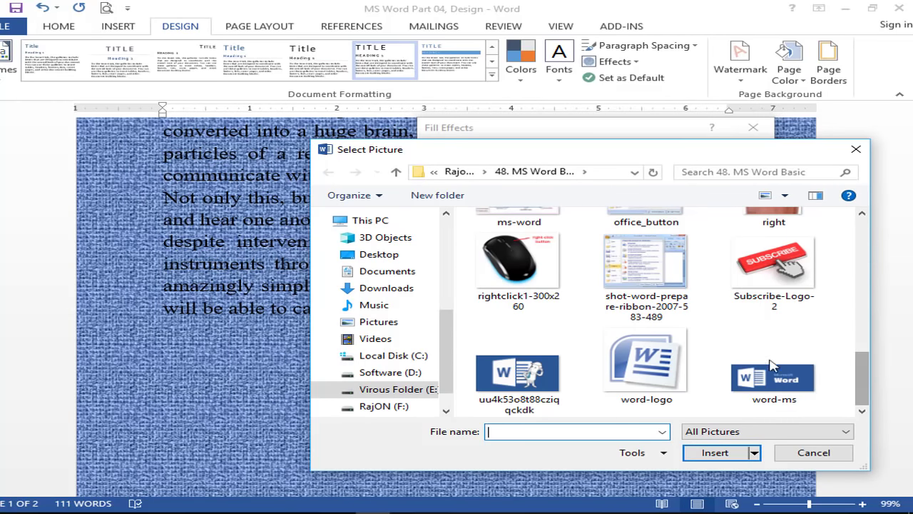
left_click(773, 375)
left_click(713, 452)
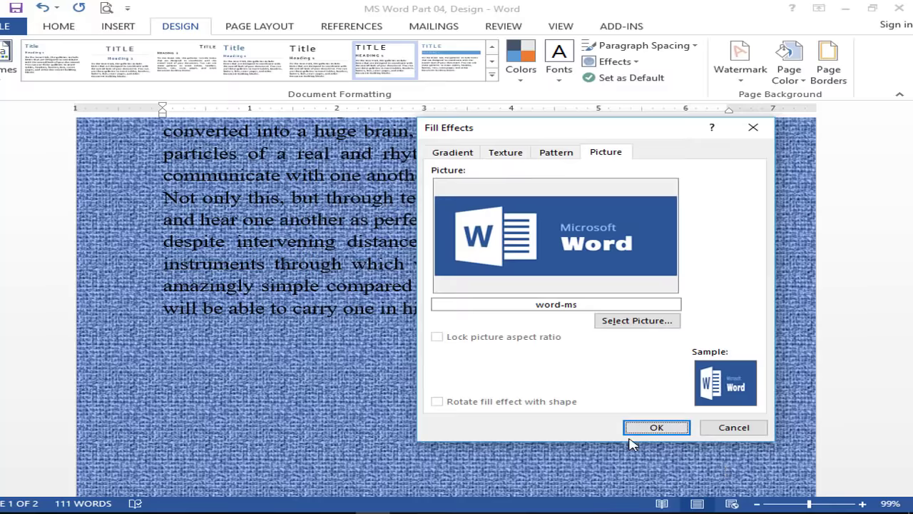
left_click(632, 432)
- Replace the picture fill with a plain light blue page colour
scroll(604, 436, "up", 3)
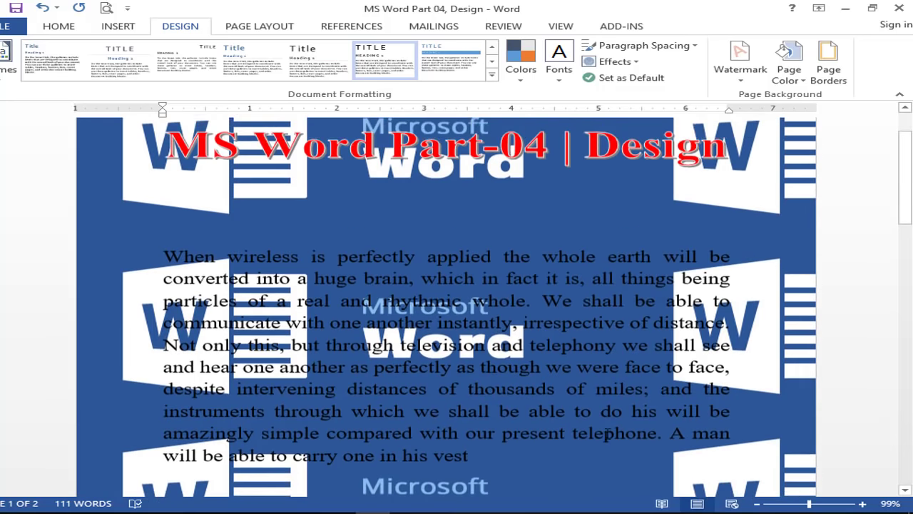
scroll(621, 382, "down", 1)
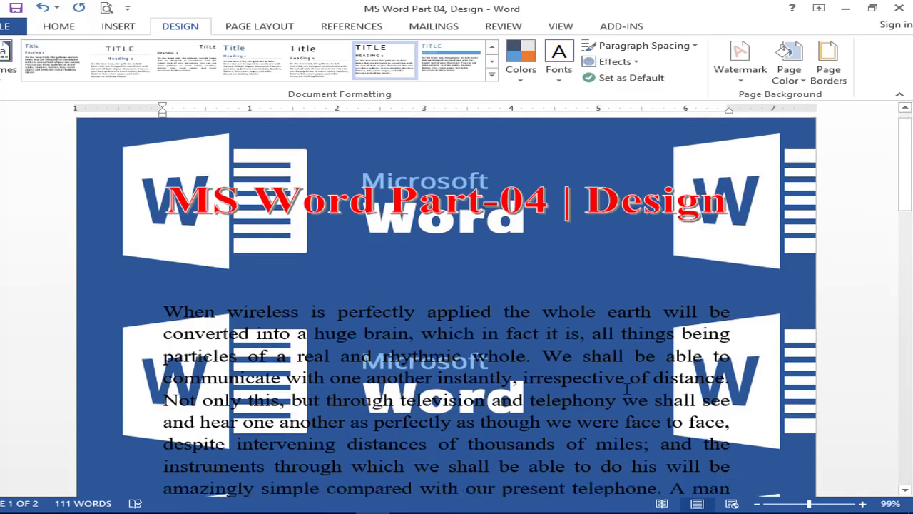
left_click(792, 72)
left_click(822, 139)
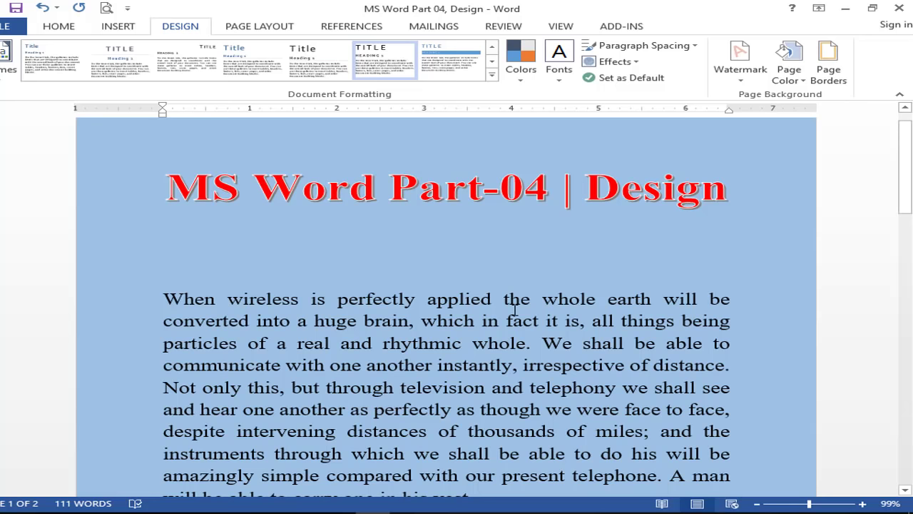
- Choose No Color so the light blue page background is removed
left_click(789, 71)
left_click(678, 163)
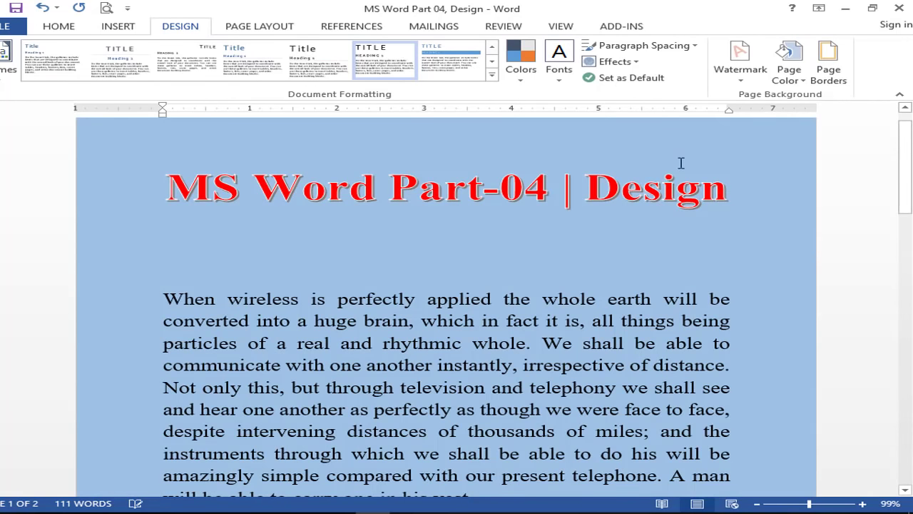
left_click(800, 81)
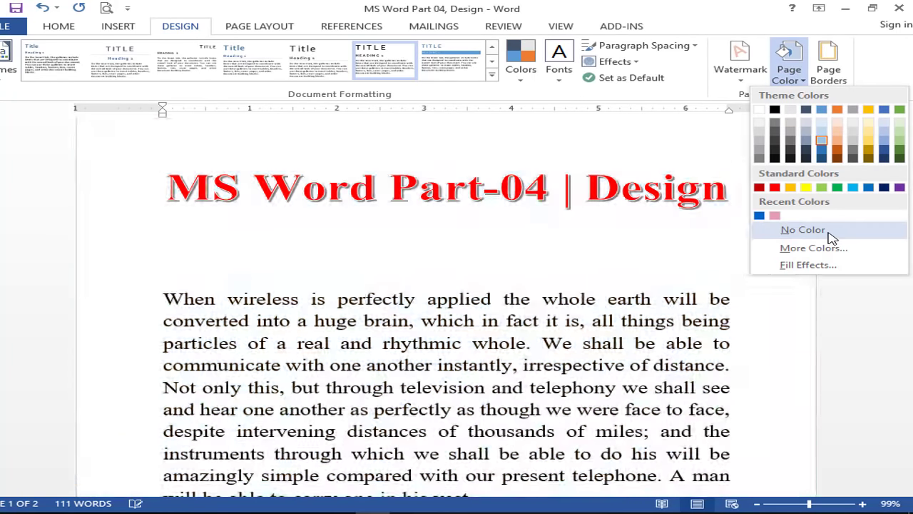
left_click(785, 227)
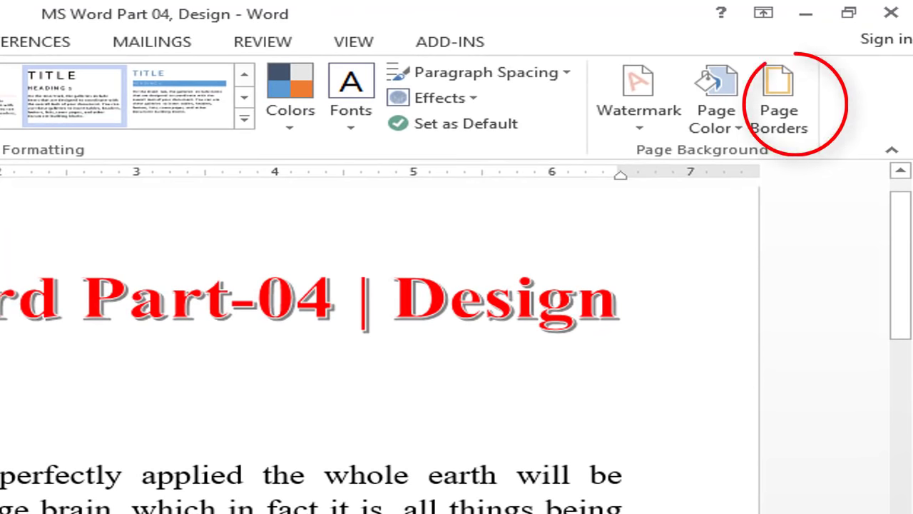
- Give the page a plain Box border using the thick solid line style
left_click(796, 119)
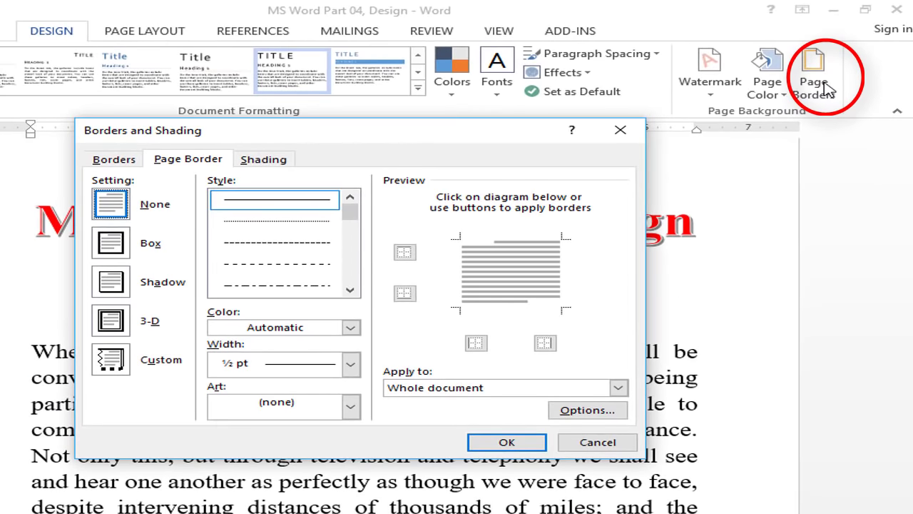
left_click(122, 163)
left_click(184, 162)
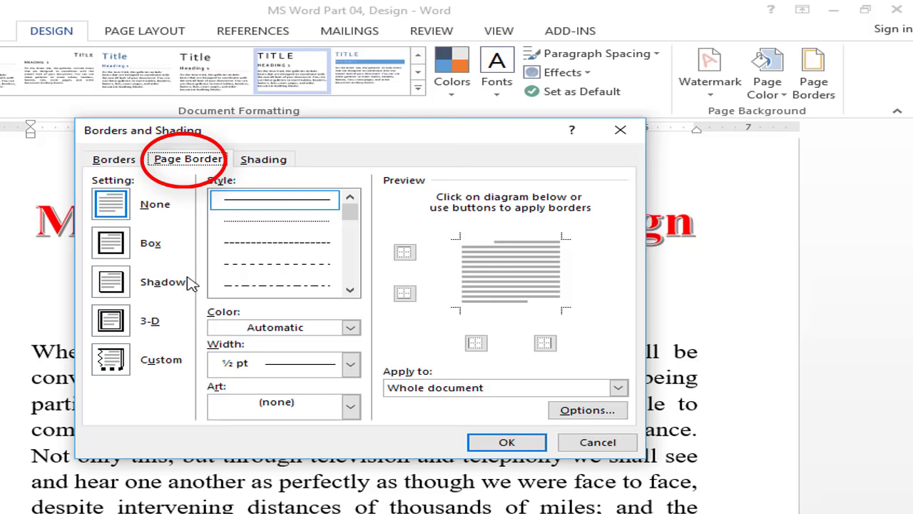
left_click(124, 208)
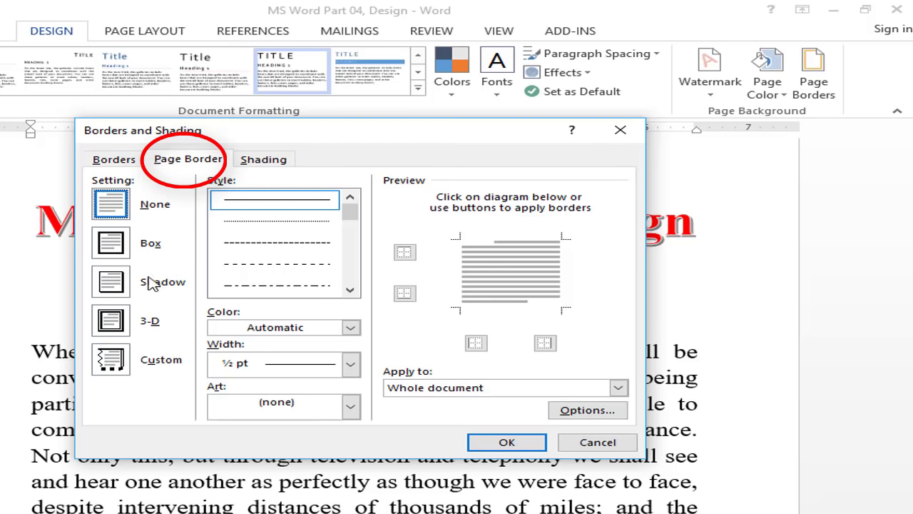
left_click(121, 251)
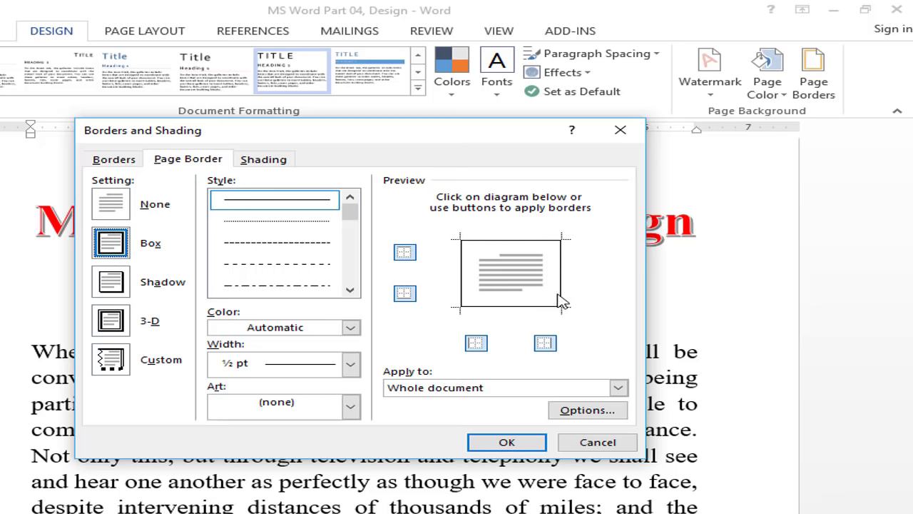
left_click(122, 283)
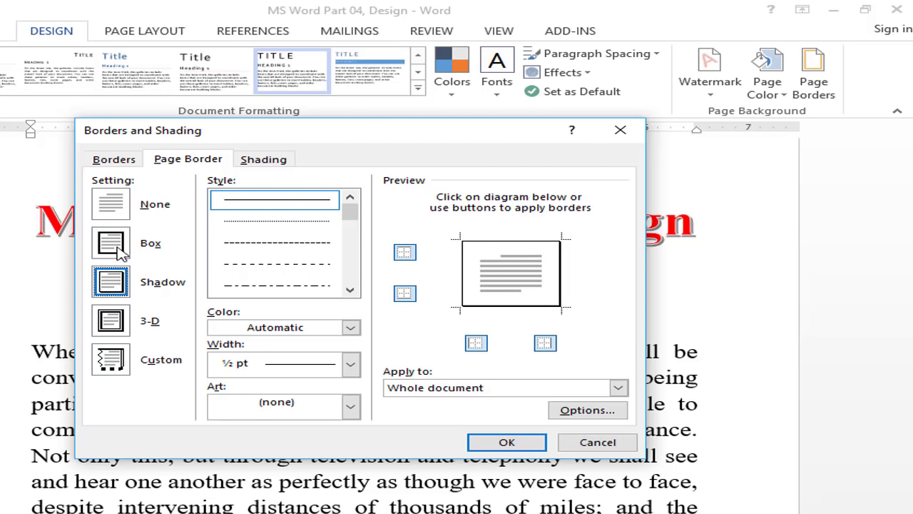
left_click(119, 249)
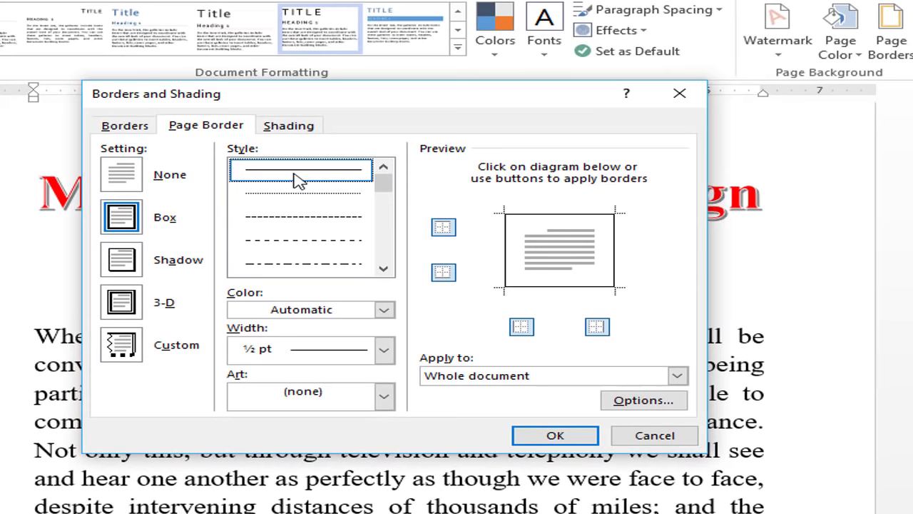
left_click(385, 270)
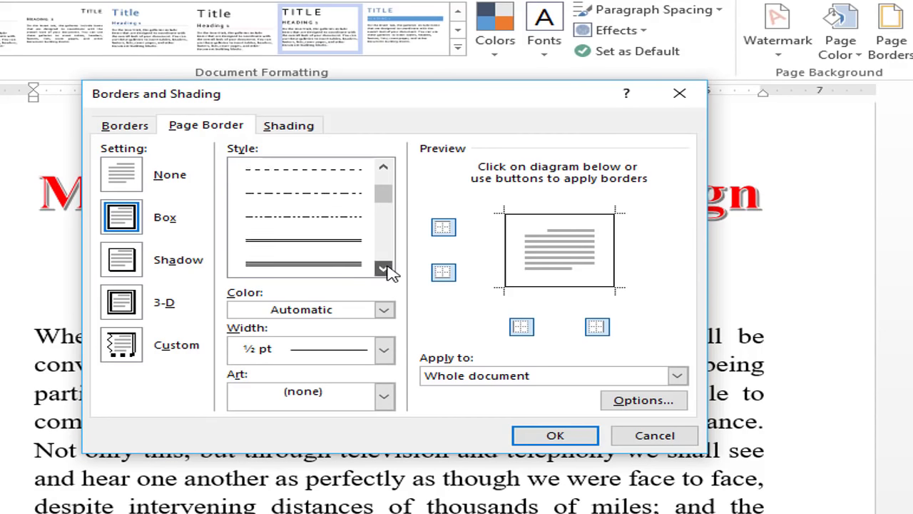
left_click(385, 270)
left_click(312, 261)
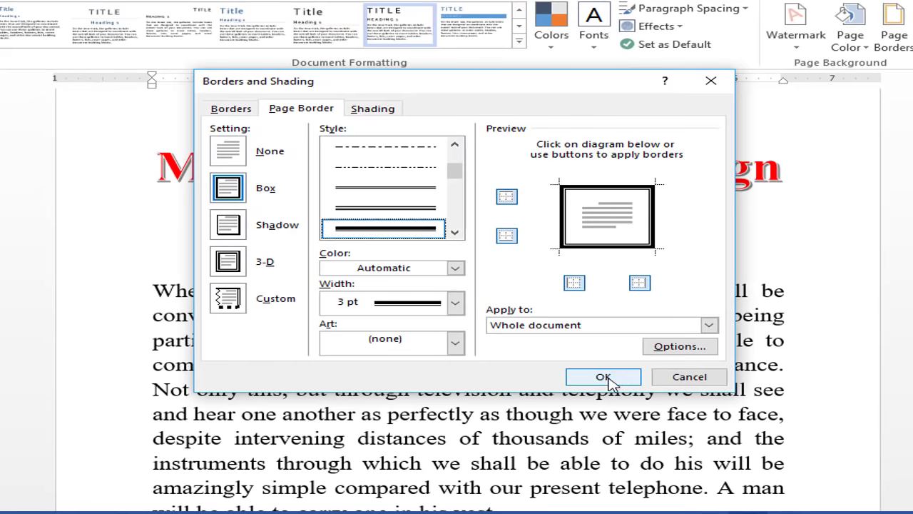
left_click(599, 387)
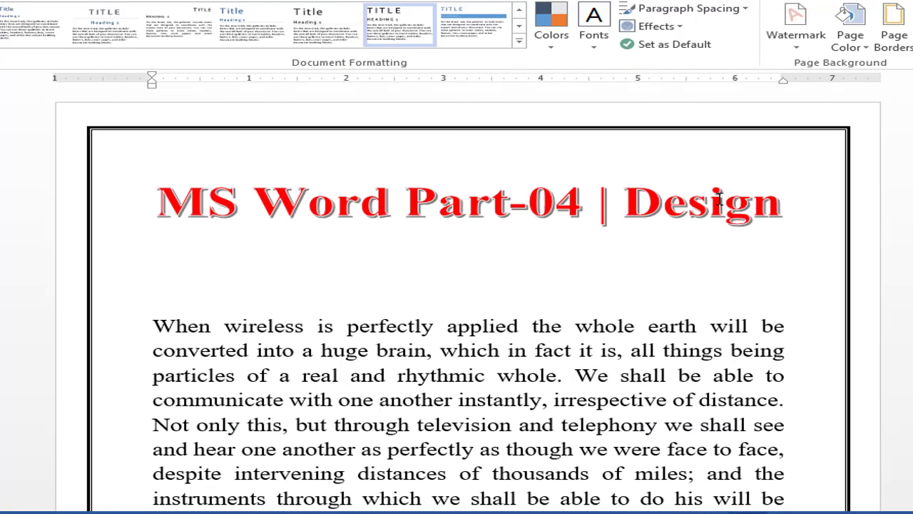
- Set the page border colour to standard Red and its width to 2¼ pt
left_click(863, 61)
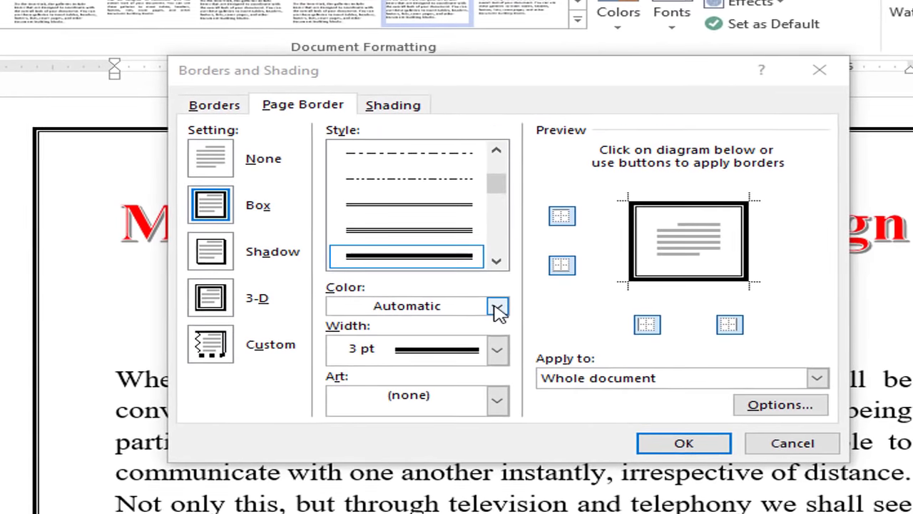
left_click(460, 279)
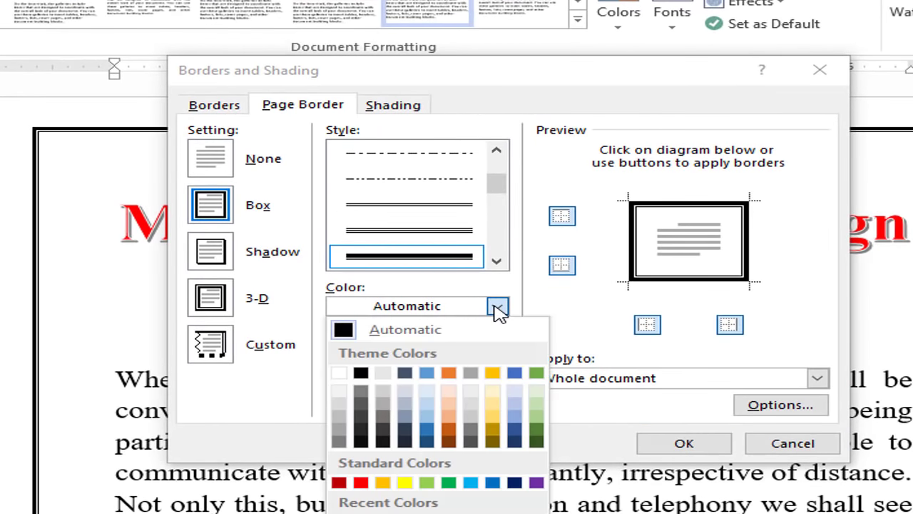
left_click(361, 482)
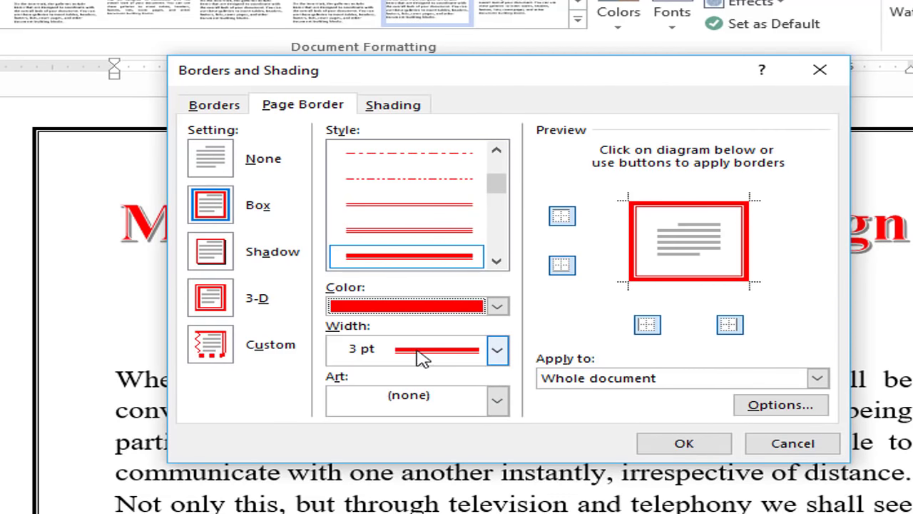
left_click(497, 349)
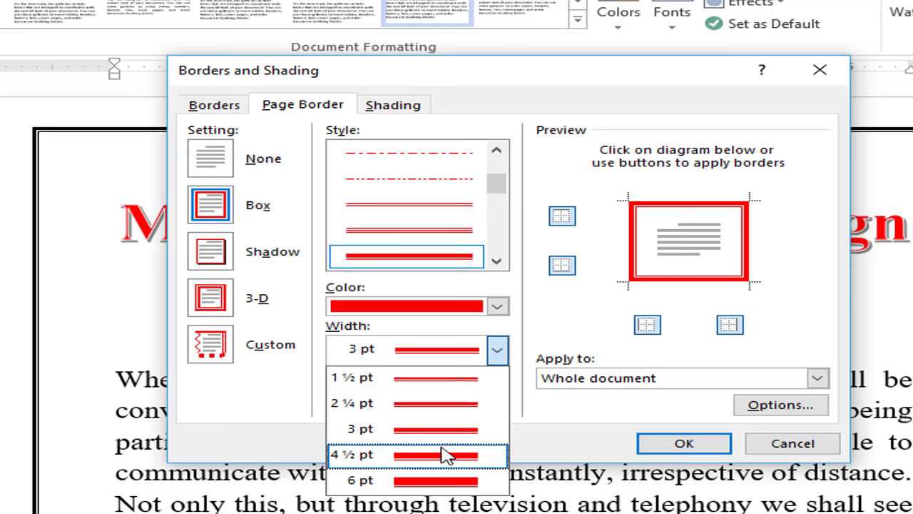
left_click(435, 407)
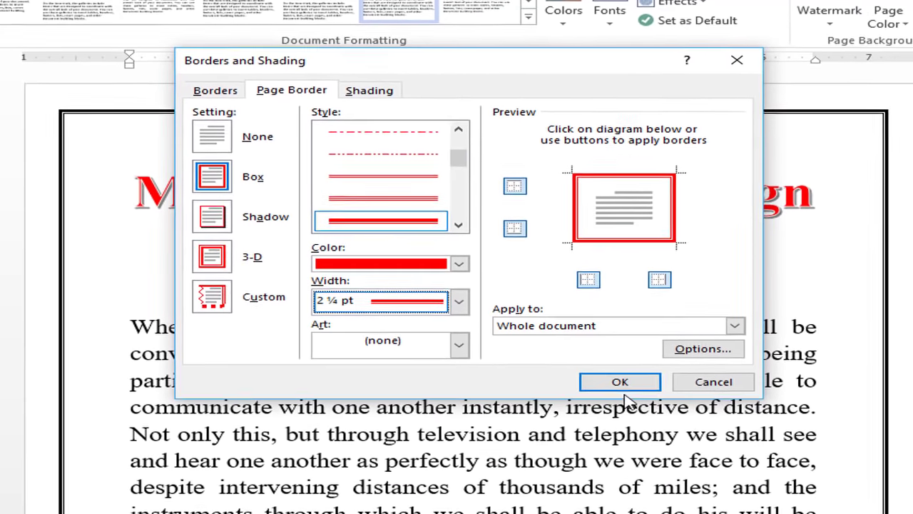
left_click(679, 438)
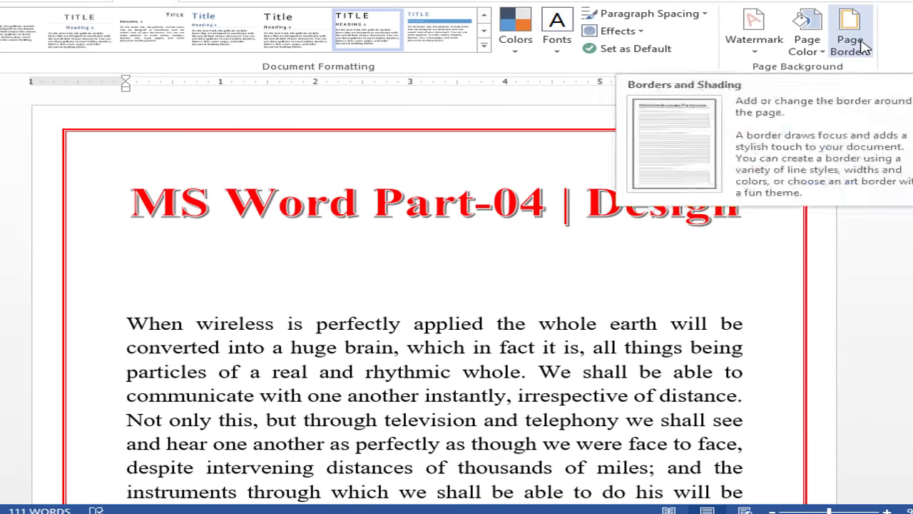
- Apply a blue geometric art border to the page
left_click(863, 47)
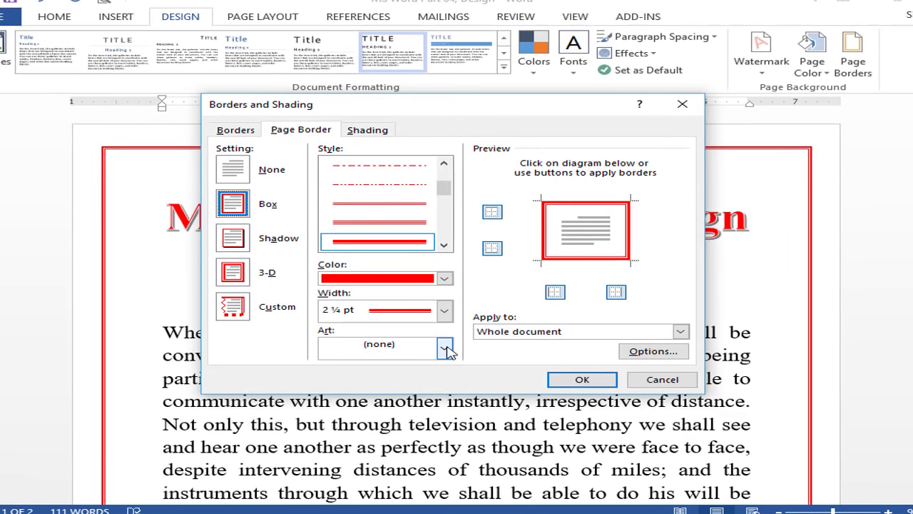
left_click(444, 348)
key("Down")
key("Down")
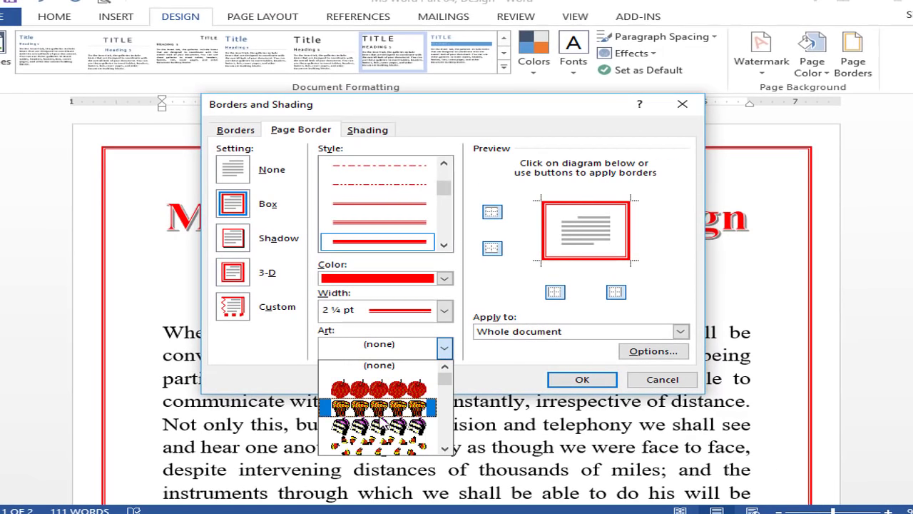
scroll(394, 418, "down", 1)
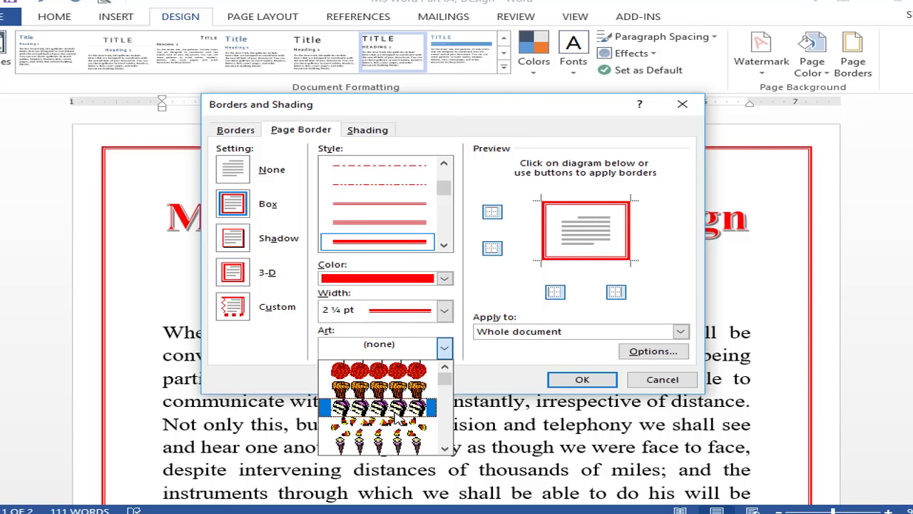
scroll(396, 418, "down", 2)
scroll(399, 418, "down", 2)
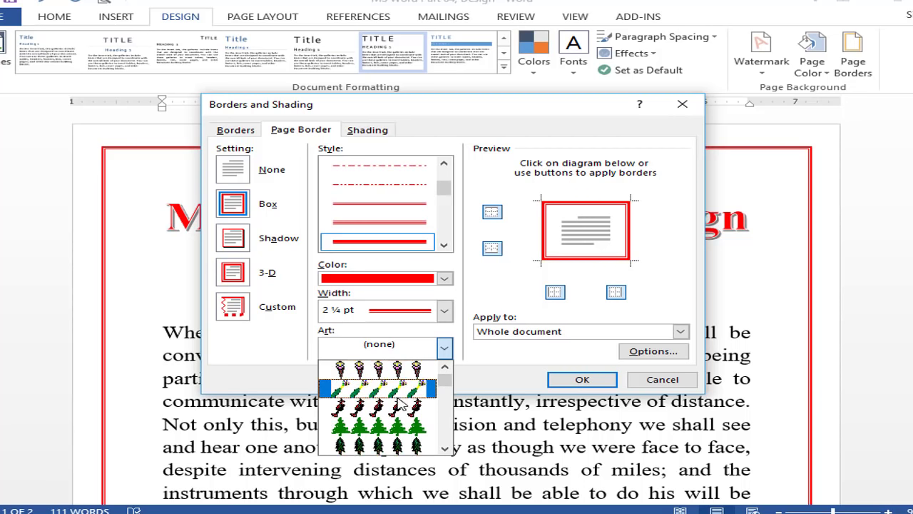
scroll(405, 420, "down", 2)
scroll(411, 420, "down", 2)
scroll(408, 419, "down", 2)
scroll(405, 419, "down", 2)
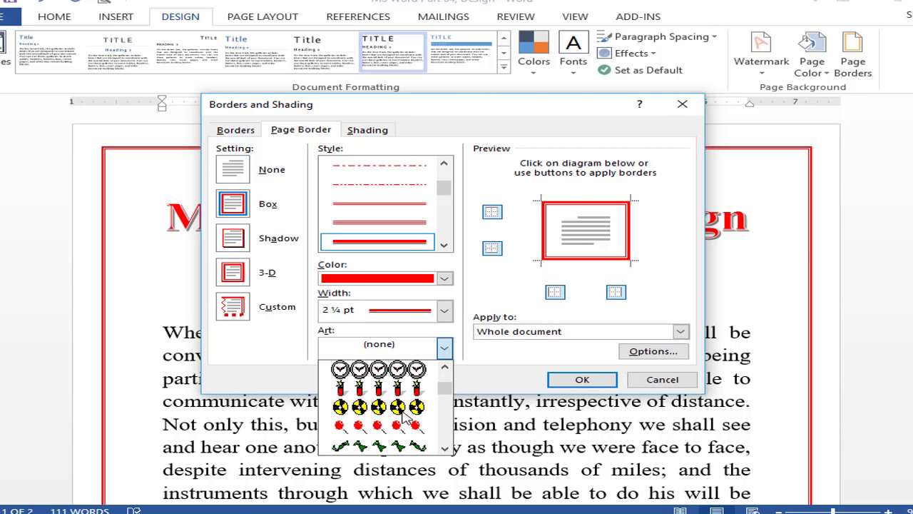
scroll(402, 418, "down", 2)
scroll(397, 418, "down", 2)
scroll(397, 418, "down", 2)
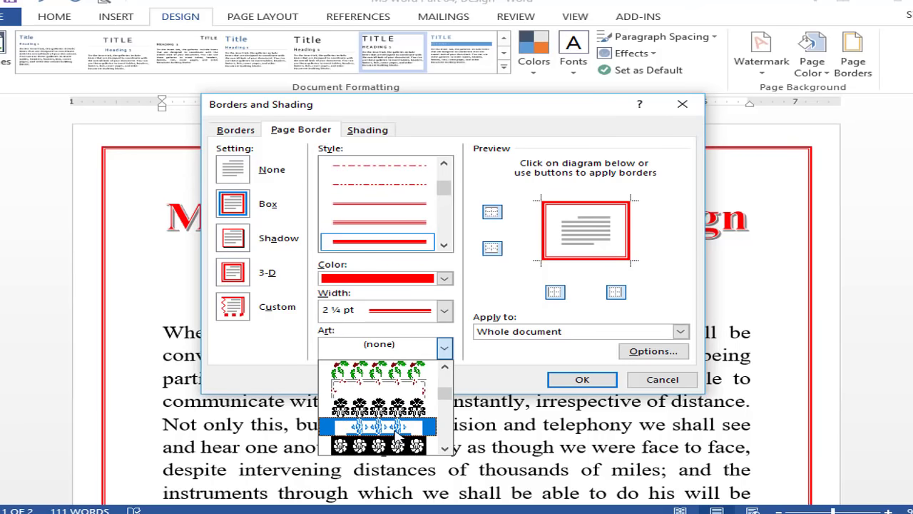
scroll(389, 416, "down", 2)
scroll(378, 413, "down", 2)
left_click(378, 410)
left_click(582, 379)
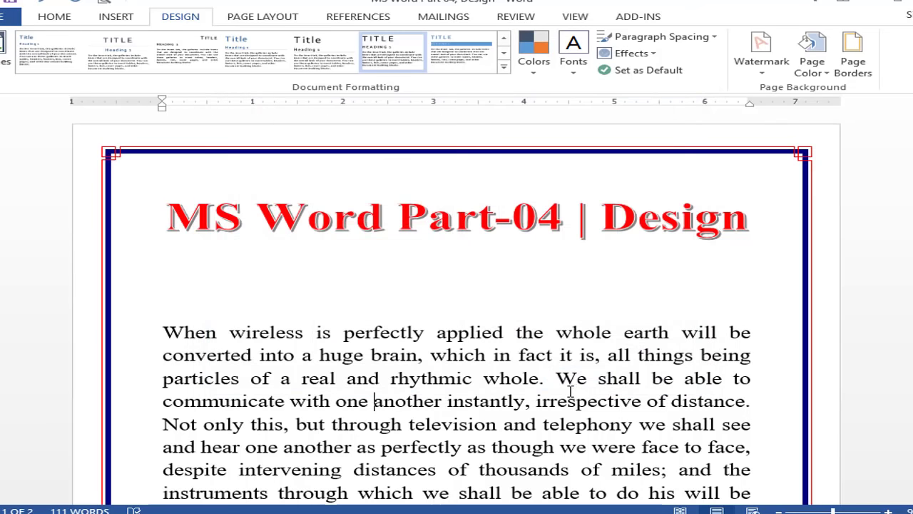
- Swap it for the black flower art border
scroll(721, 359, "down", 1)
scroll(705, 348, "down", 2)
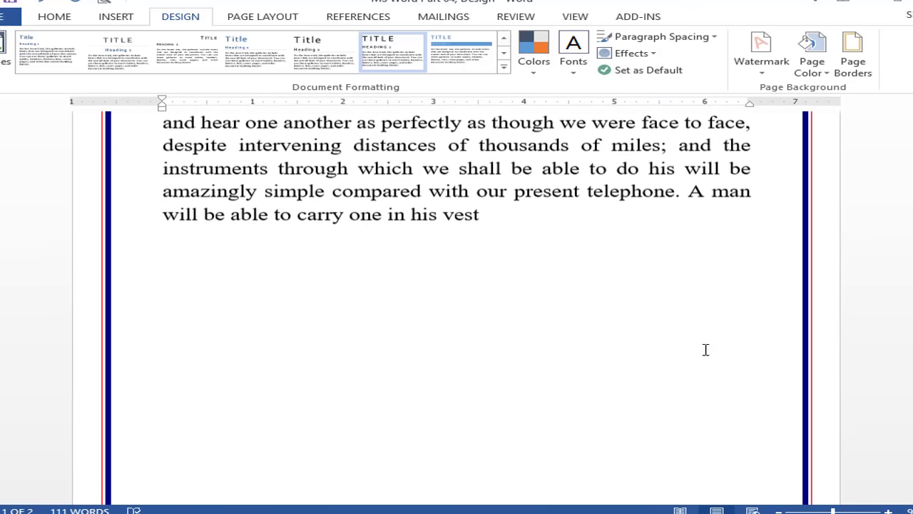
scroll(689, 361, "down", 10)
scroll(677, 359, "up", 3)
scroll(677, 359, "up", 5)
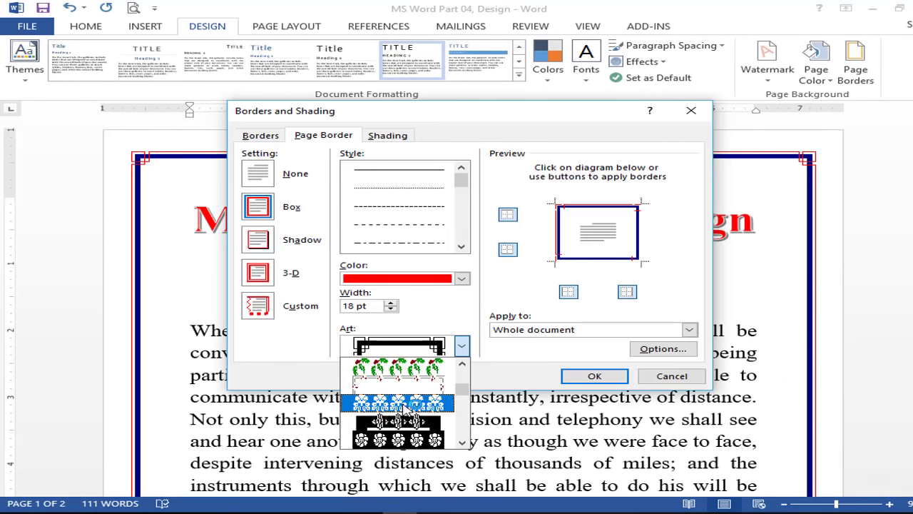
left_click(385, 363)
left_click(594, 376)
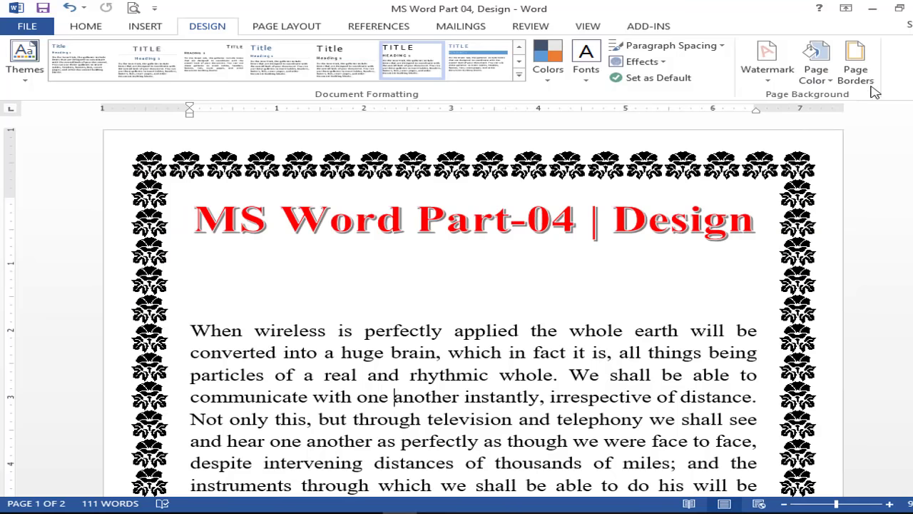
- Set Art to (none) and frame the page with a ½ pt double-line box border
left_click(856, 76)
left_click(410, 347)
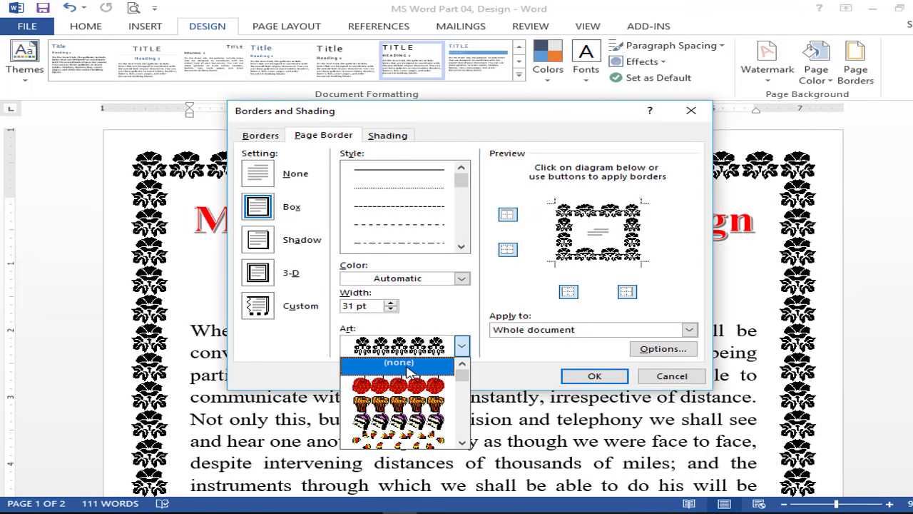
left_click(409, 366)
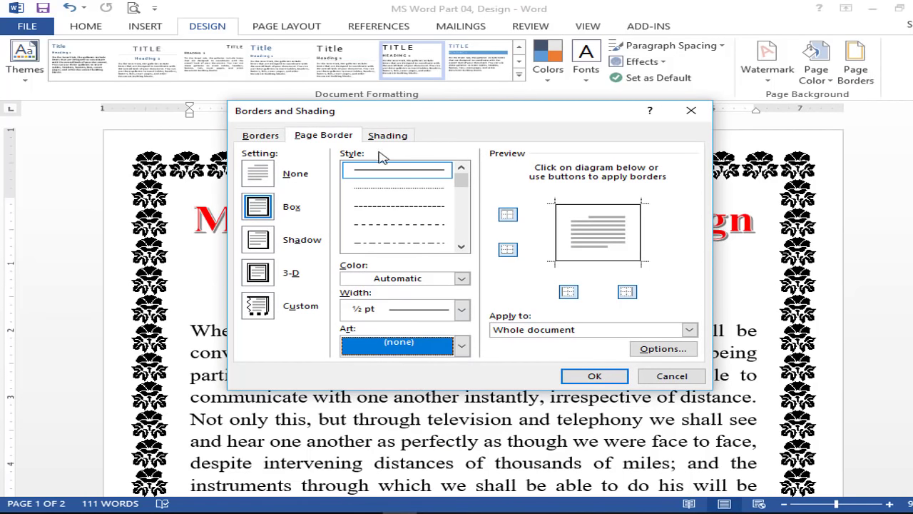
double_click(462, 246)
left_click(462, 246)
left_click(420, 207)
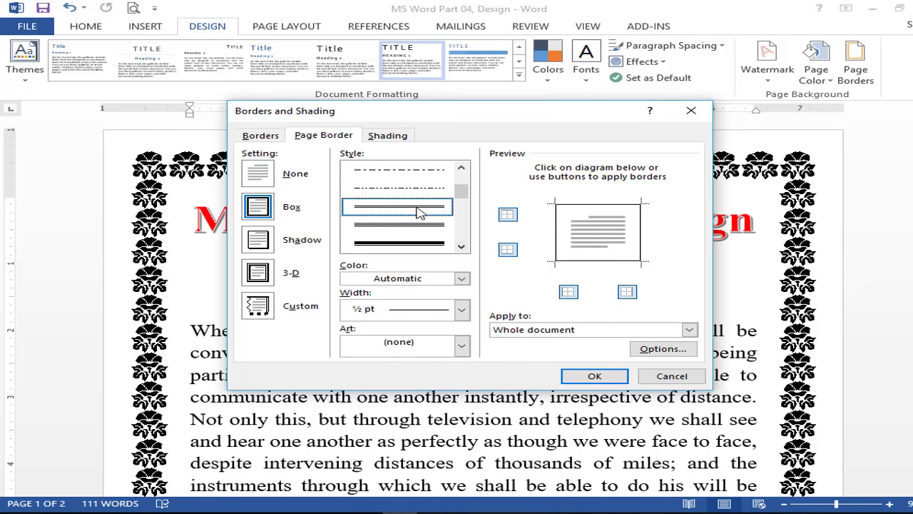
left_click(594, 380)
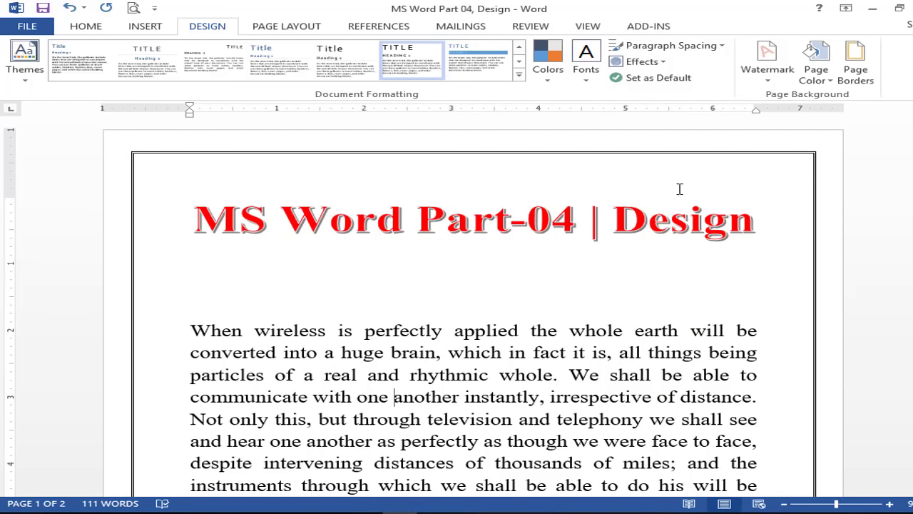
- Measure the border margins from Text: 1 pt top and bottom, 4 pt left and right
left_click(863, 75)
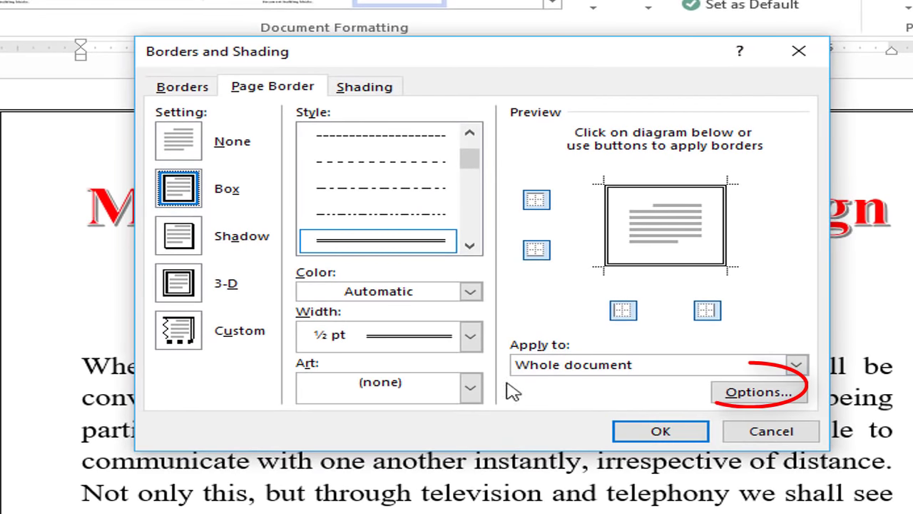
left_click(759, 394)
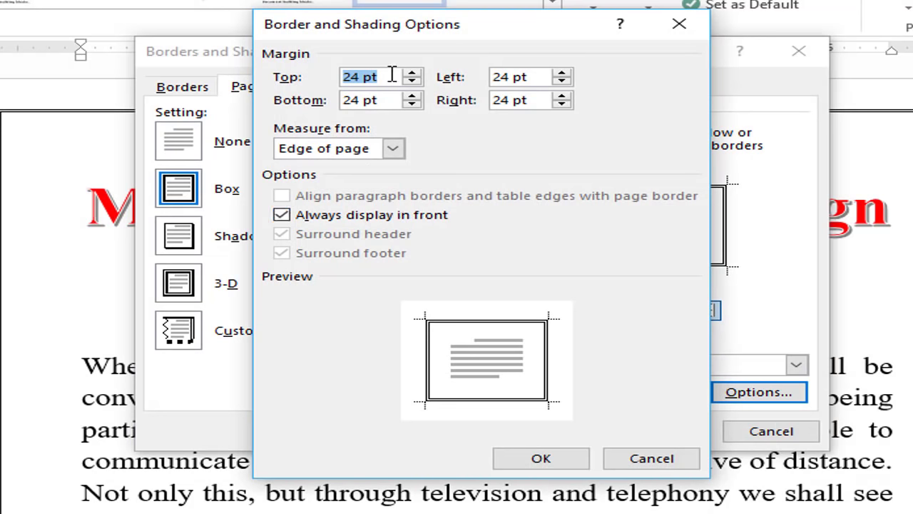
left_click(364, 76)
left_click(543, 76)
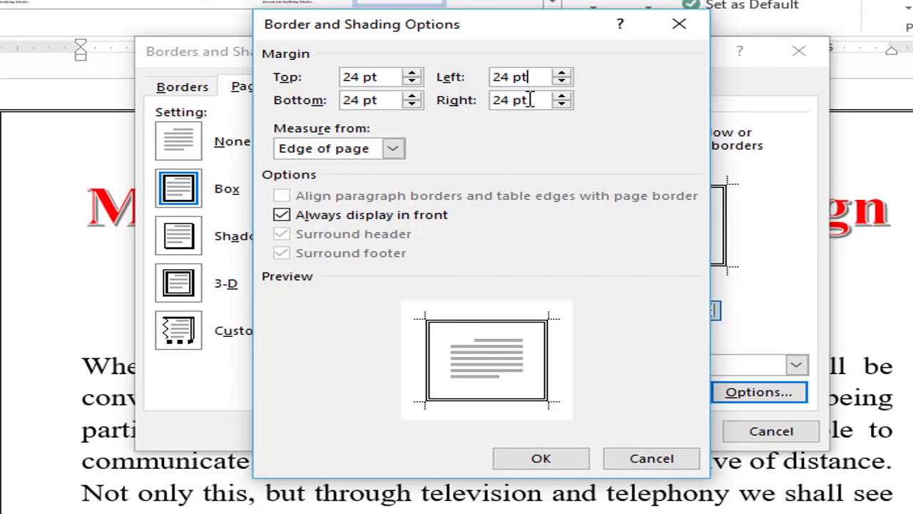
left_click(531, 100)
left_click_drag(360, 76, 341, 77)
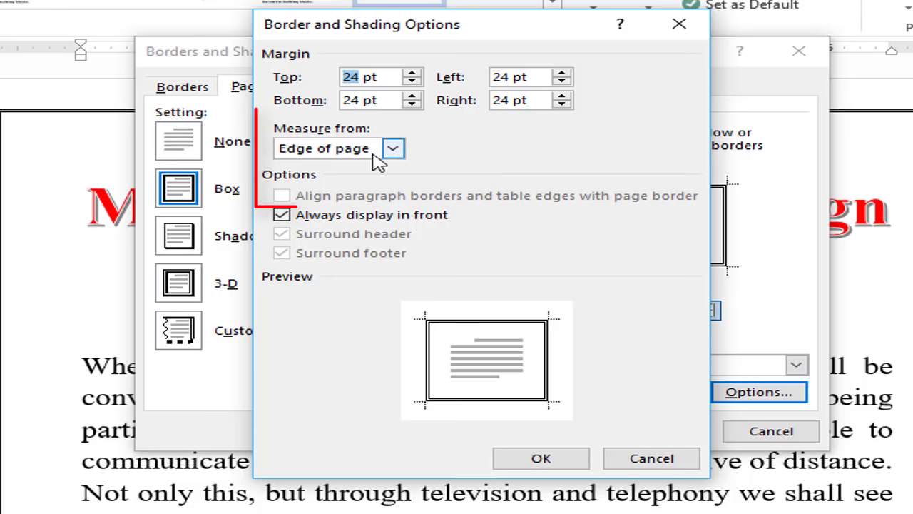
left_click(392, 148)
key("Up")
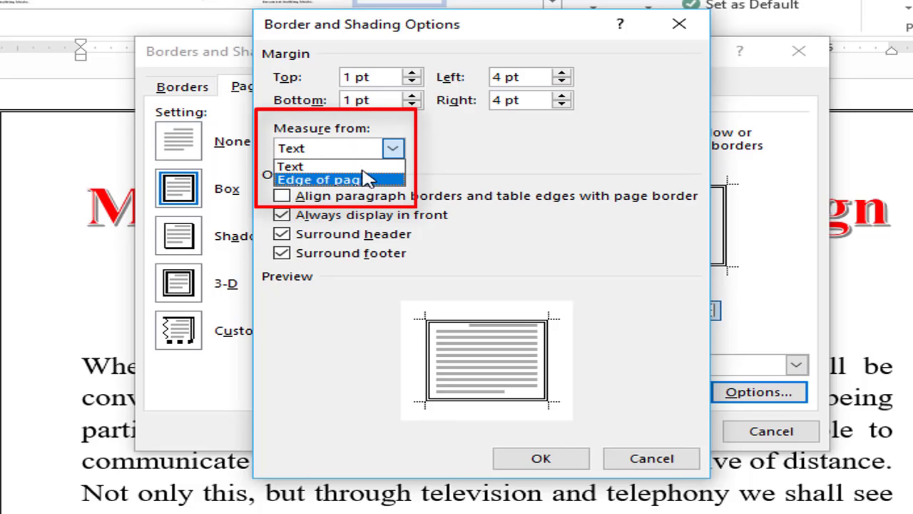
left_click(357, 168)
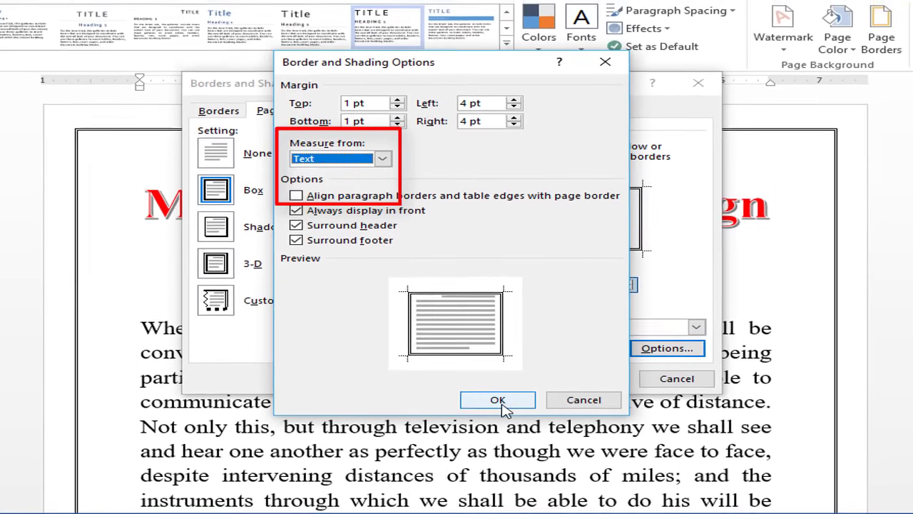
left_click(540, 458)
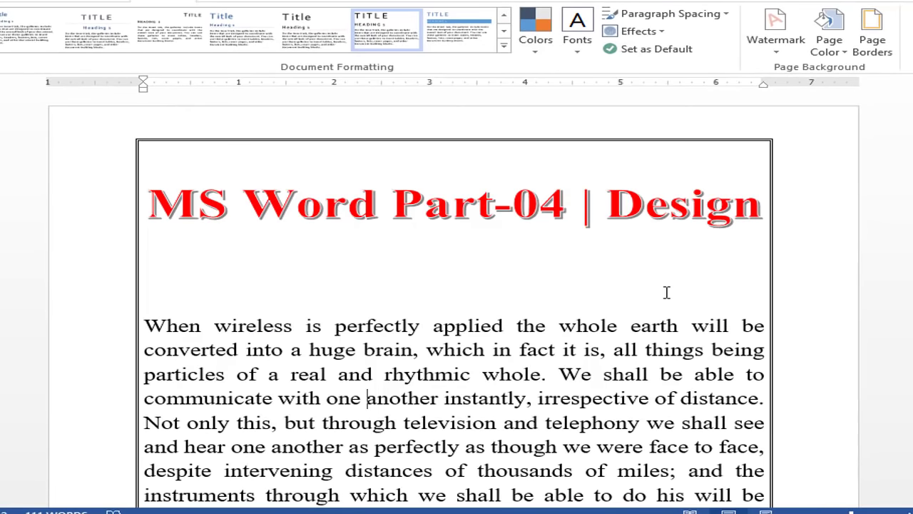
scroll(667, 290, "down", 2)
scroll(738, 194, "up", 2)
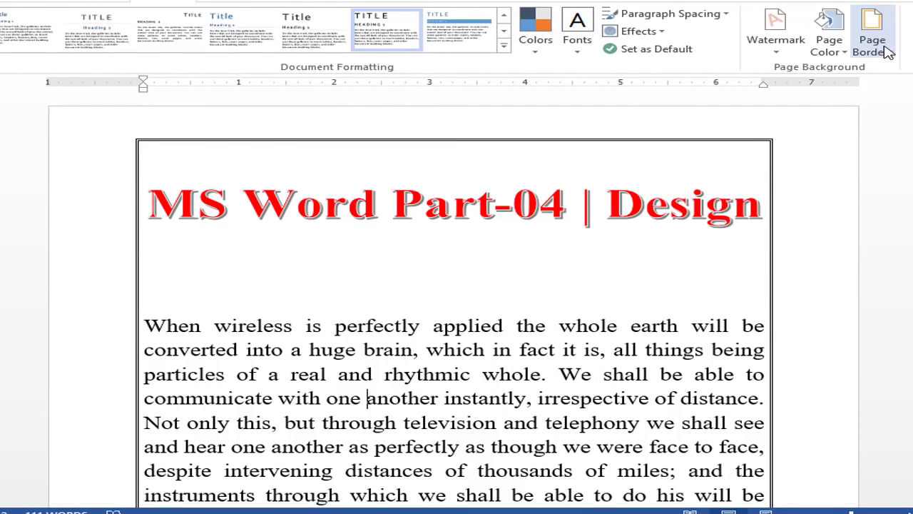
- Remove the right side of the double-line page border in the preview
left_click(883, 50)
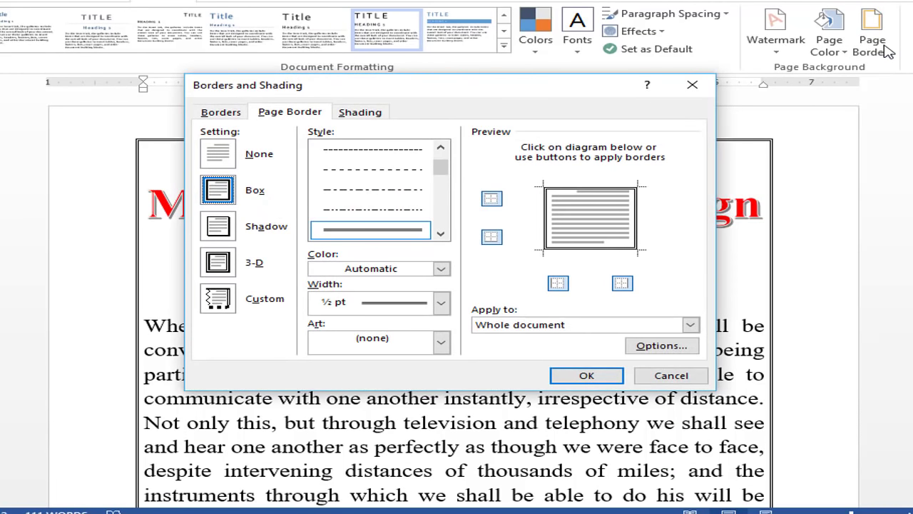
left_click(586, 375)
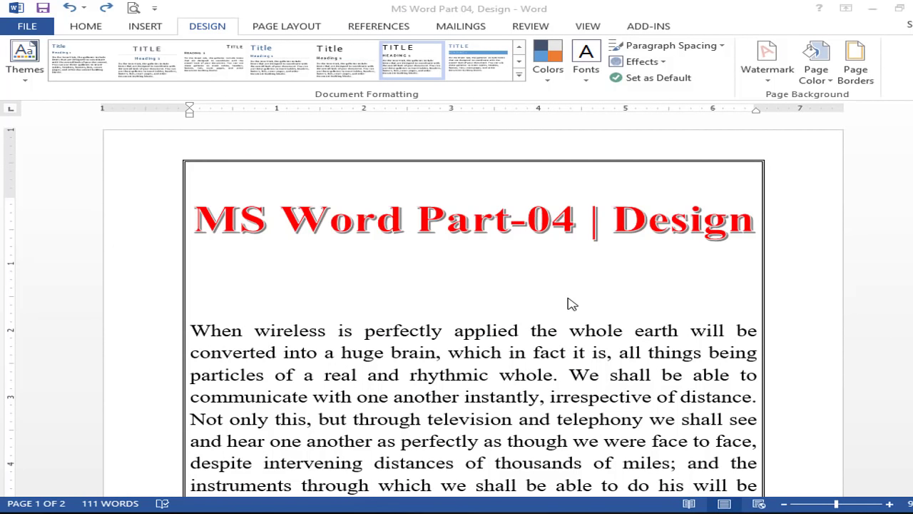
left_click(855, 69)
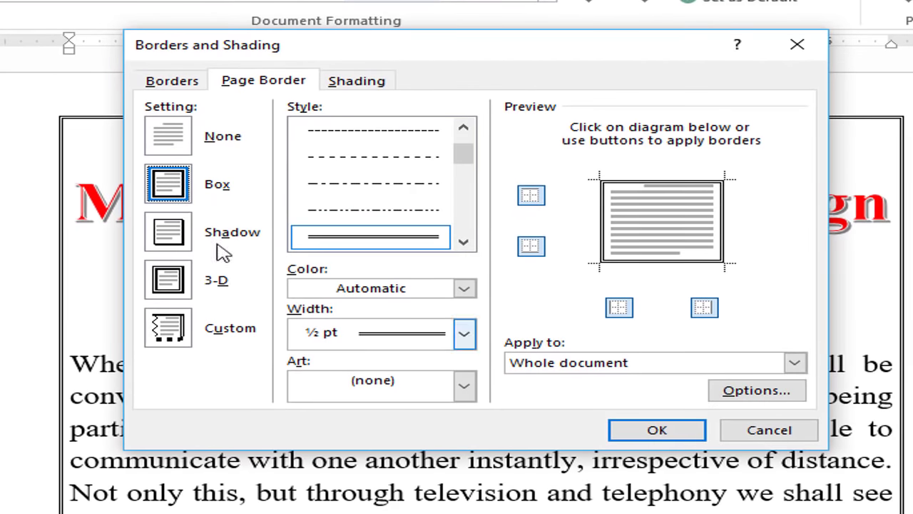
left_click(176, 184)
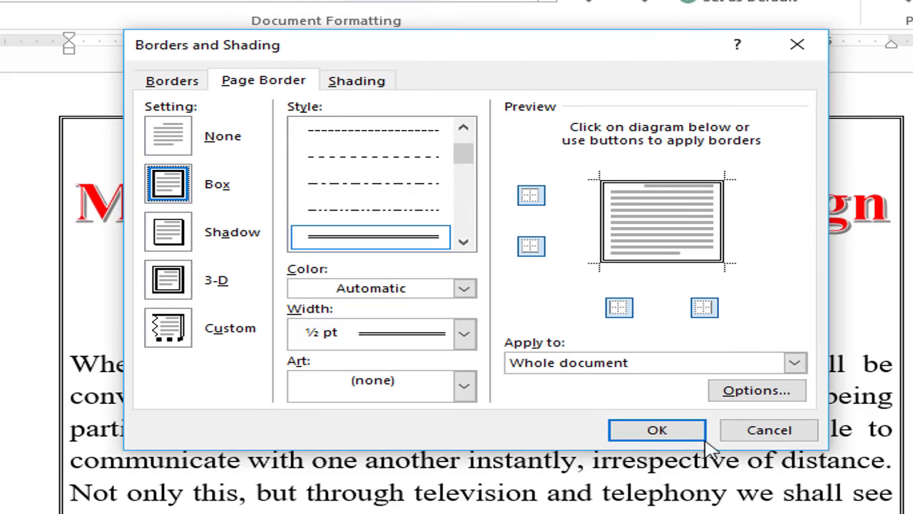
left_click(724, 227)
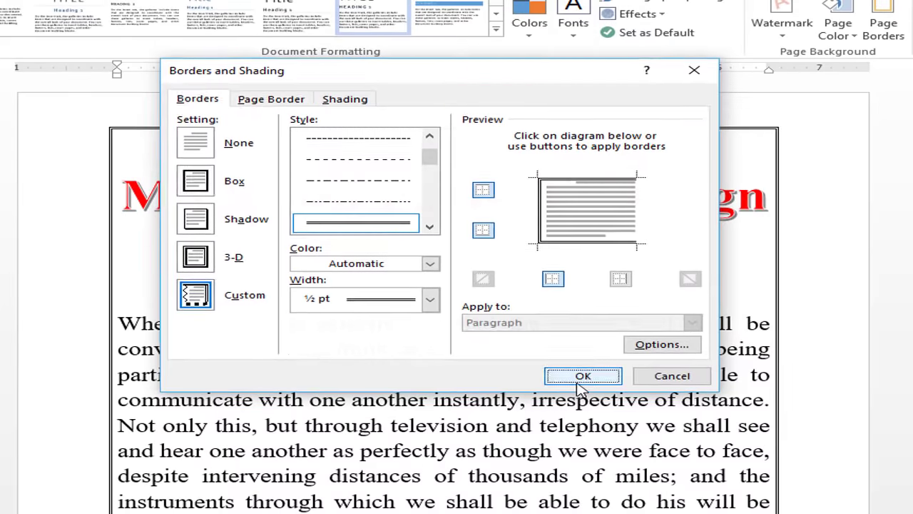
left_click(586, 321)
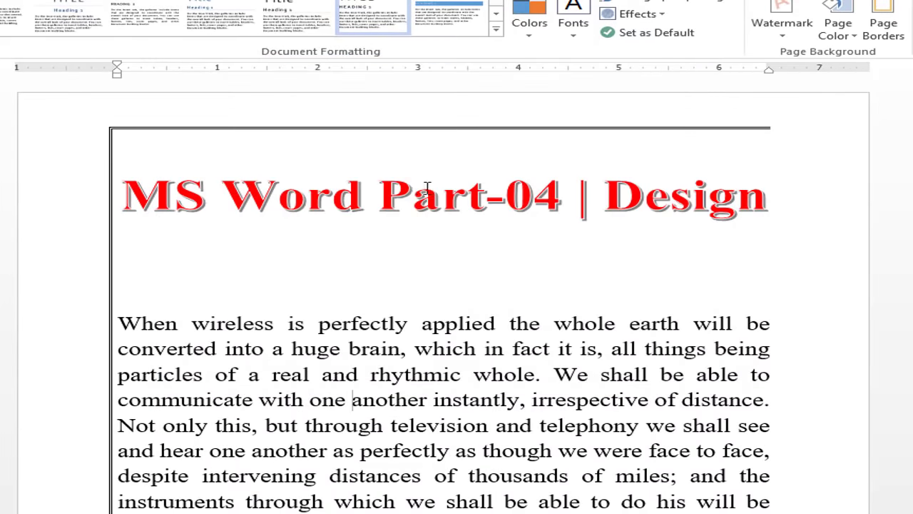
scroll(617, 207, "down", 5)
scroll(687, 292, "down", 2)
scroll(875, 187, "up", 5)
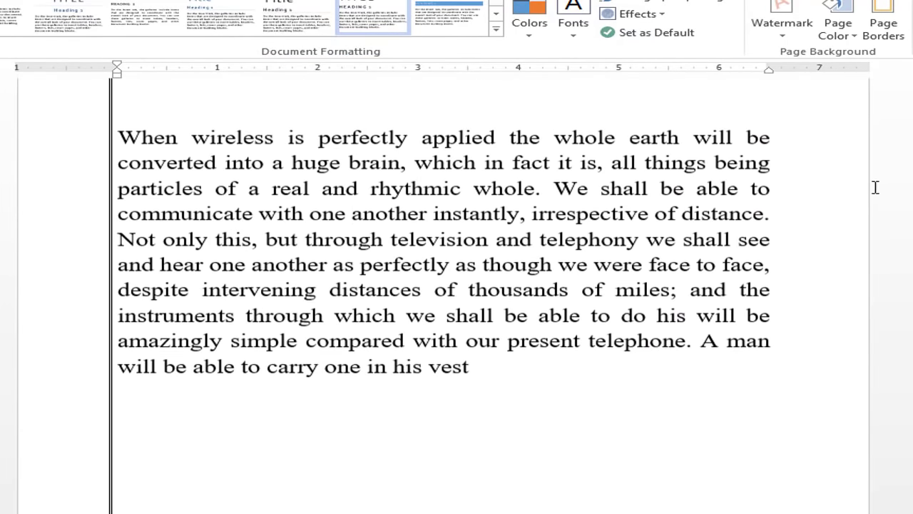
scroll(692, 336, "up", 1)
scroll(693, 285, "up", 2)
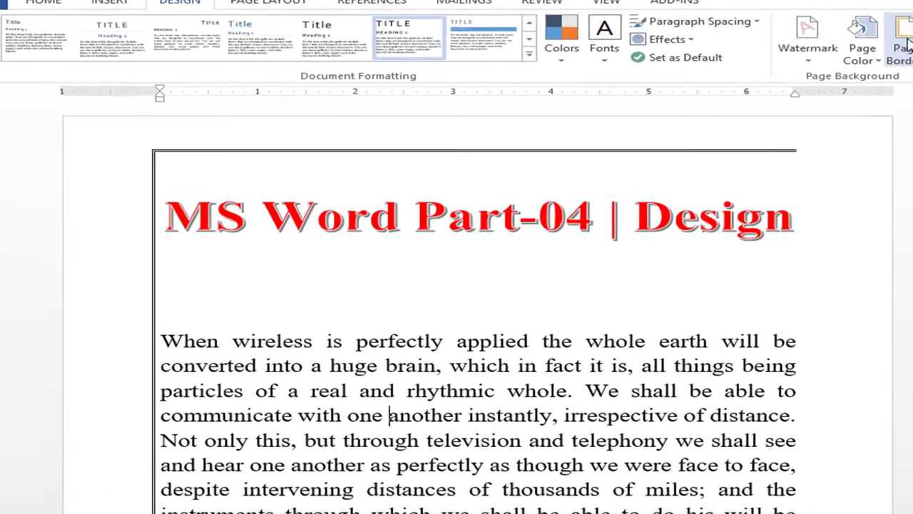
- Set the page border to None so the page is unframed
left_click(863, 80)
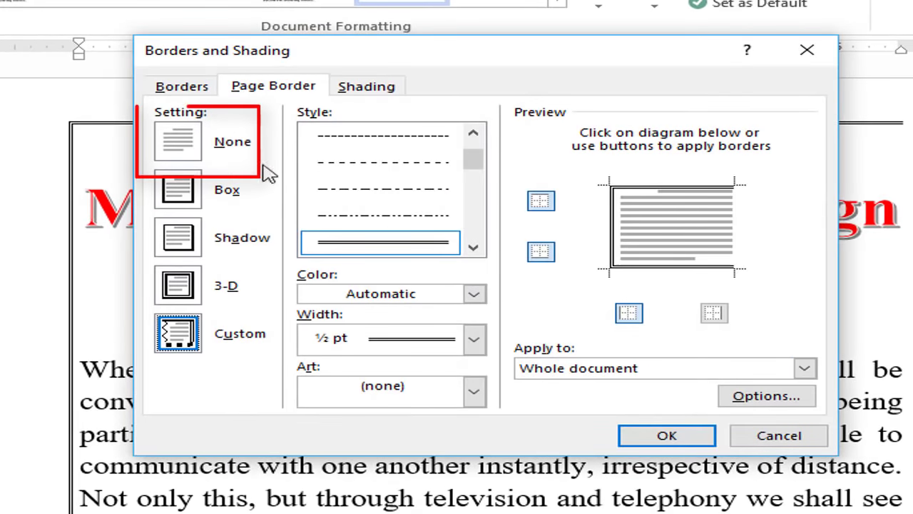
left_click(182, 146)
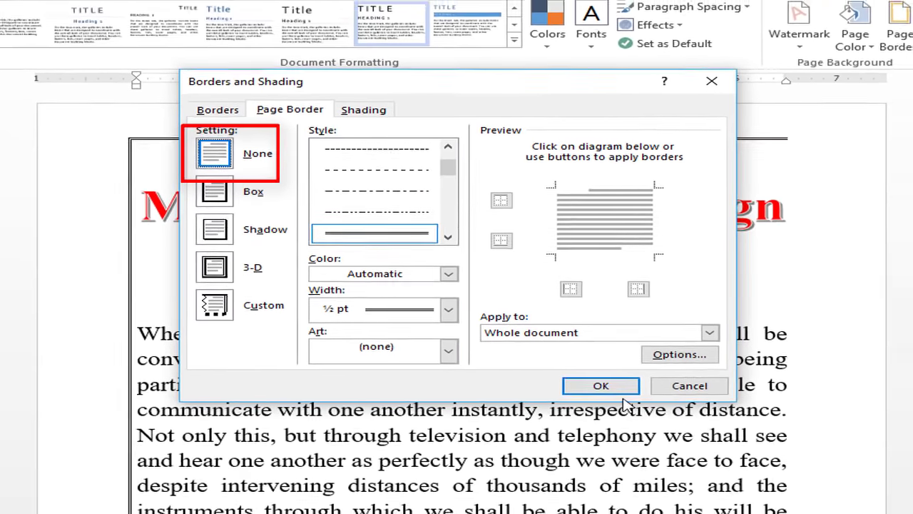
left_click(628, 389)
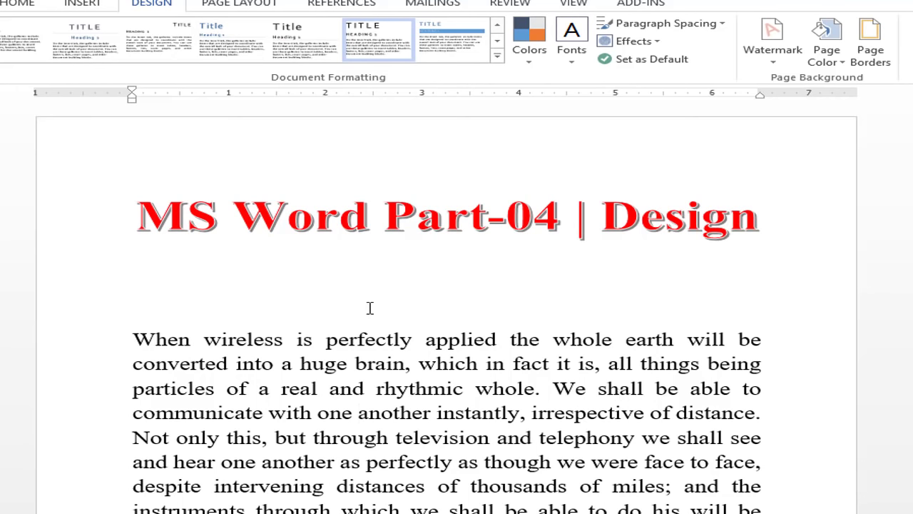
- Put a dashed-line box border around the justified body paragraph below the red title
left_click(189, 339, "shift")
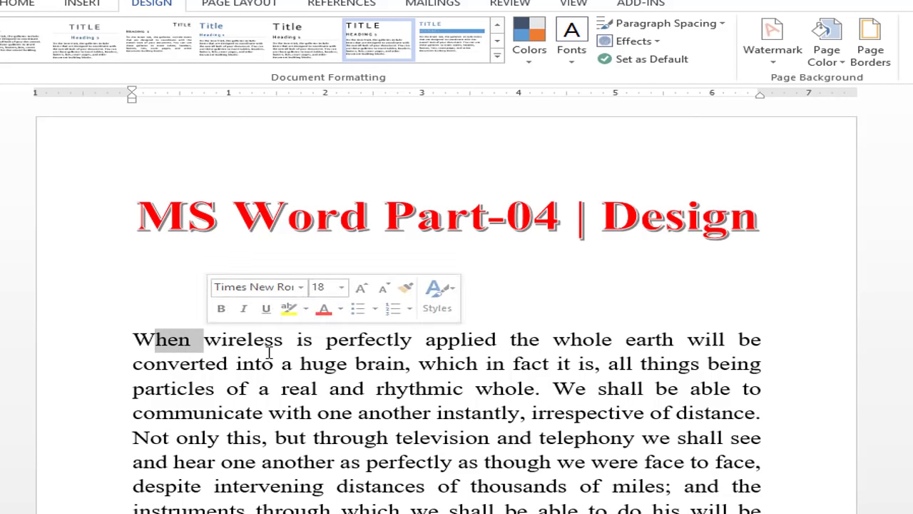
left_click(264, 341)
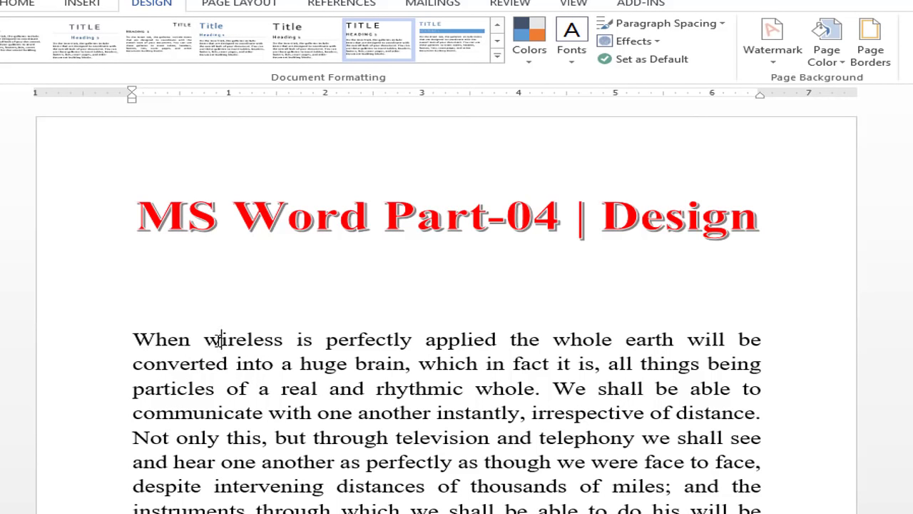
left_click(870, 42)
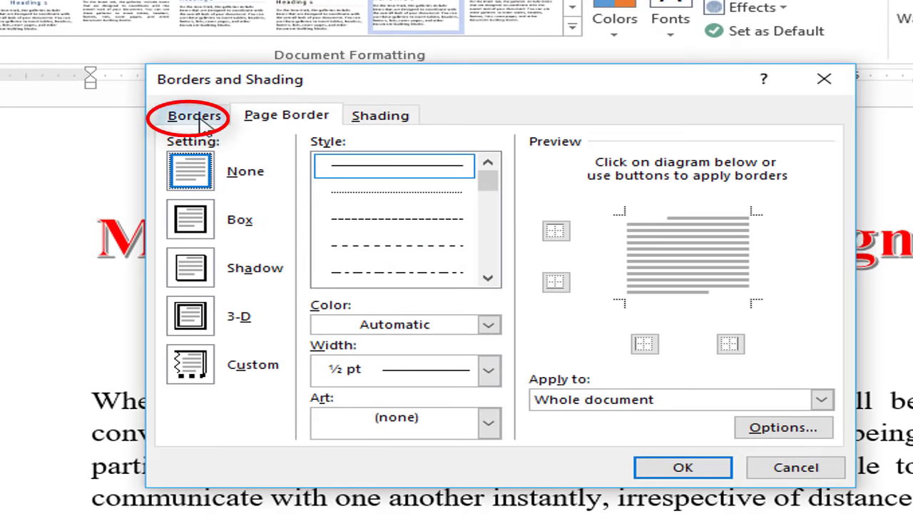
left_click(199, 118)
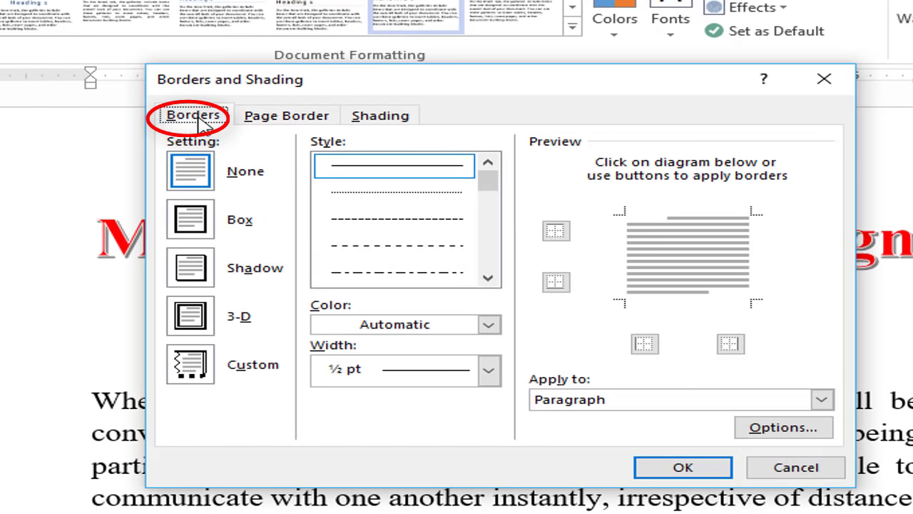
left_click(191, 221)
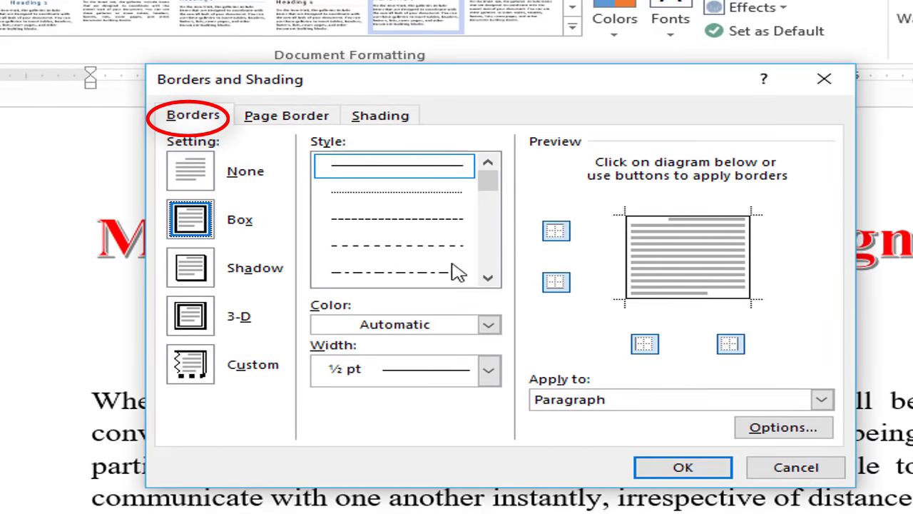
left_click(488, 277)
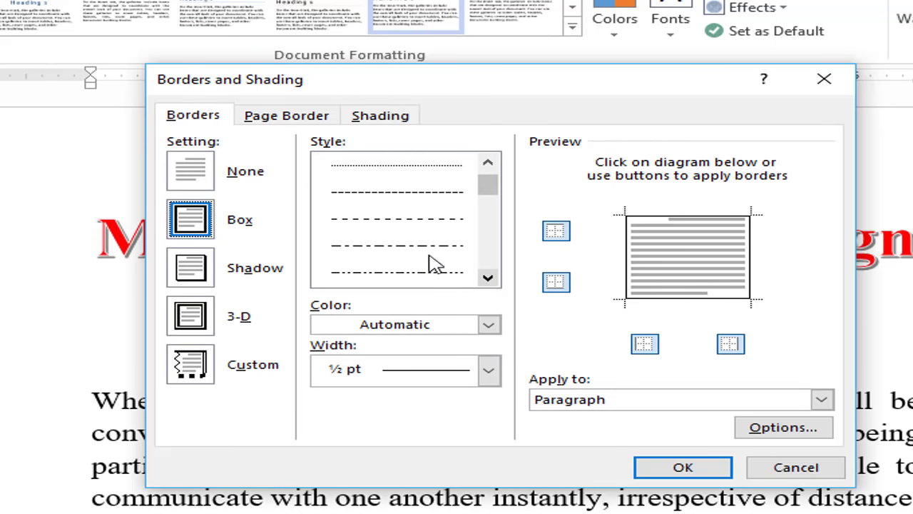
left_click(402, 198)
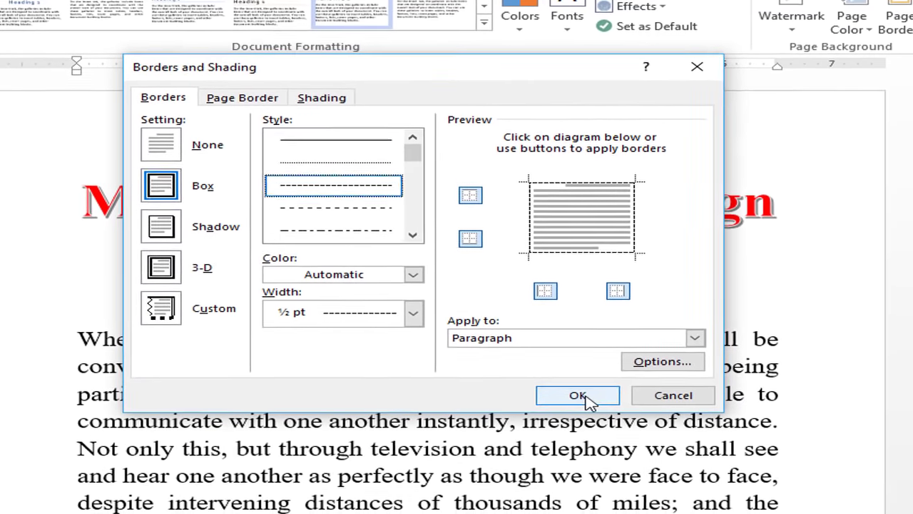
left_click(683, 466)
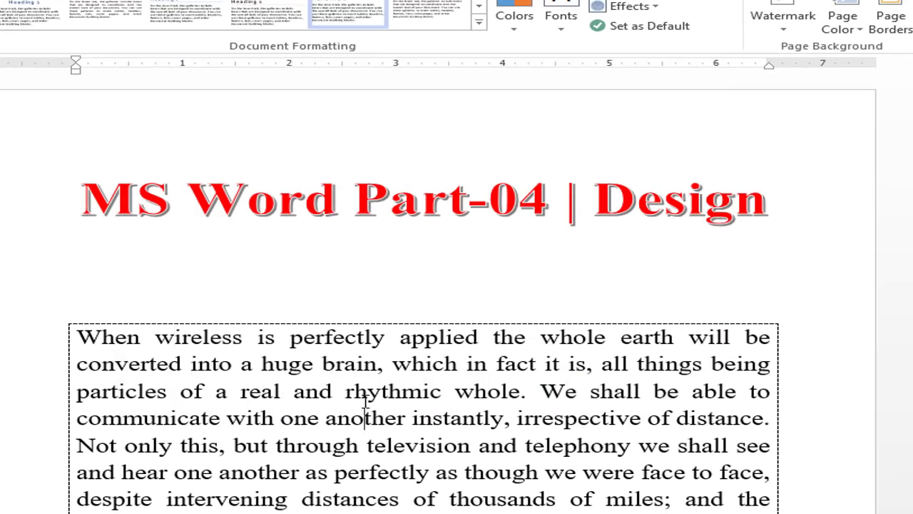
- Scroll down through the document and back up to review the bordered paragraph
scroll(365, 407, "down", 2)
scroll(428, 379, "down", 2)
scroll(312, 390, "down", 3)
scroll(346, 403, "down", 4)
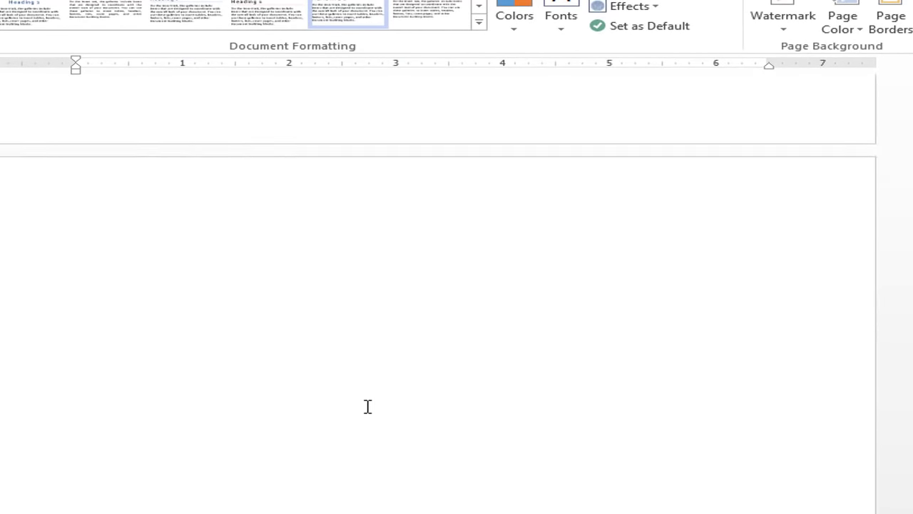
scroll(409, 430, "down", 2)
scroll(456, 425, "up", 1)
scroll(456, 423, "up", 4)
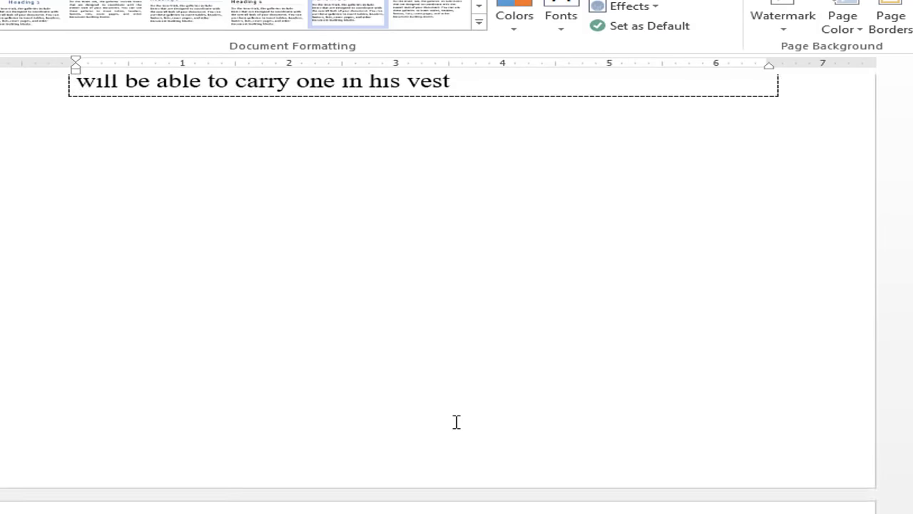
scroll(457, 422, "up", 3)
scroll(456, 421, "up", 3)
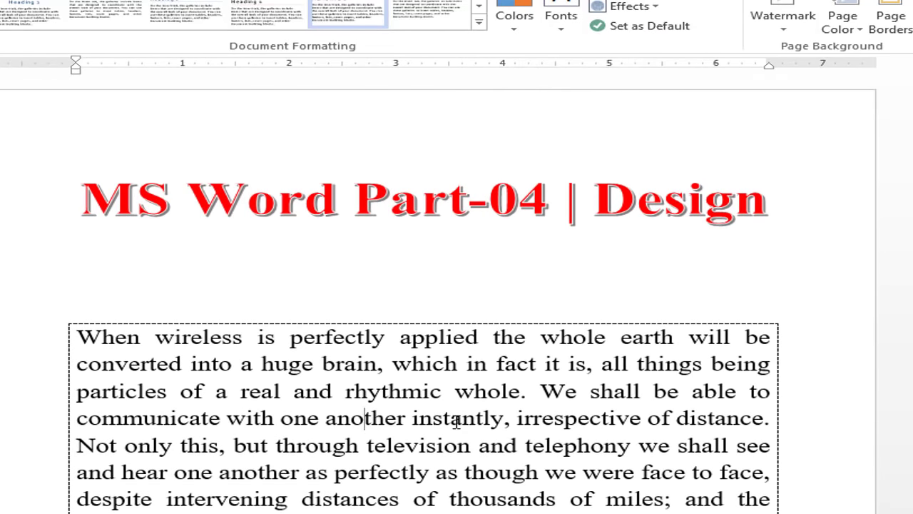
- Undo the dashed paragraph border and give 'When wireless' a double-line box border applied to text
key("ctrl+z")
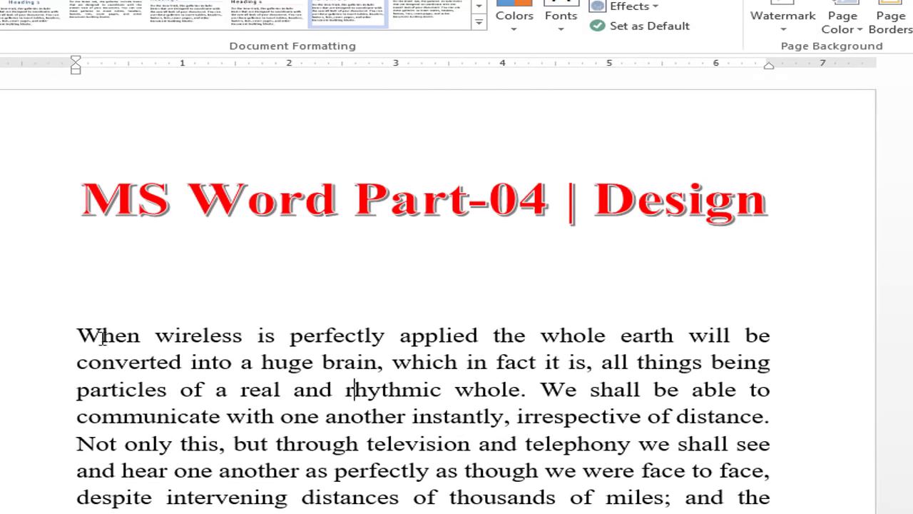
left_click_drag(77, 335, 256, 335)
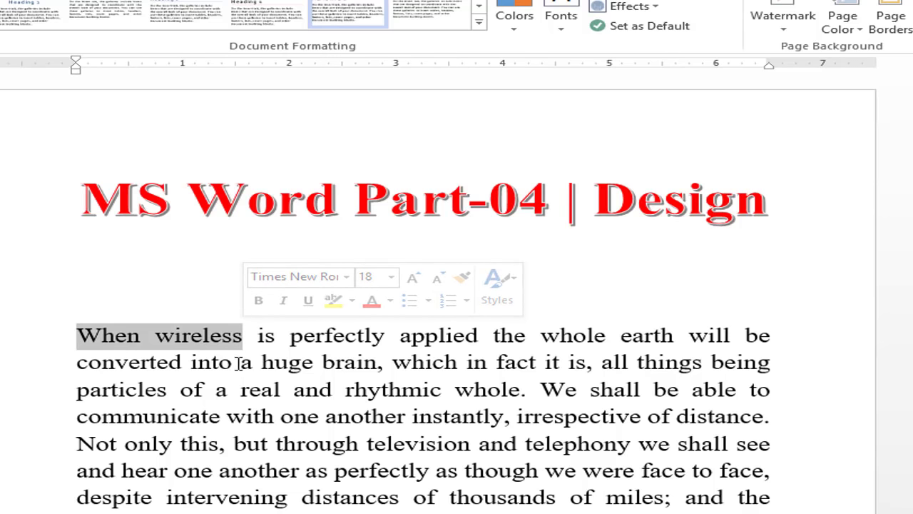
key("alt+d")
key("p")
key("b")
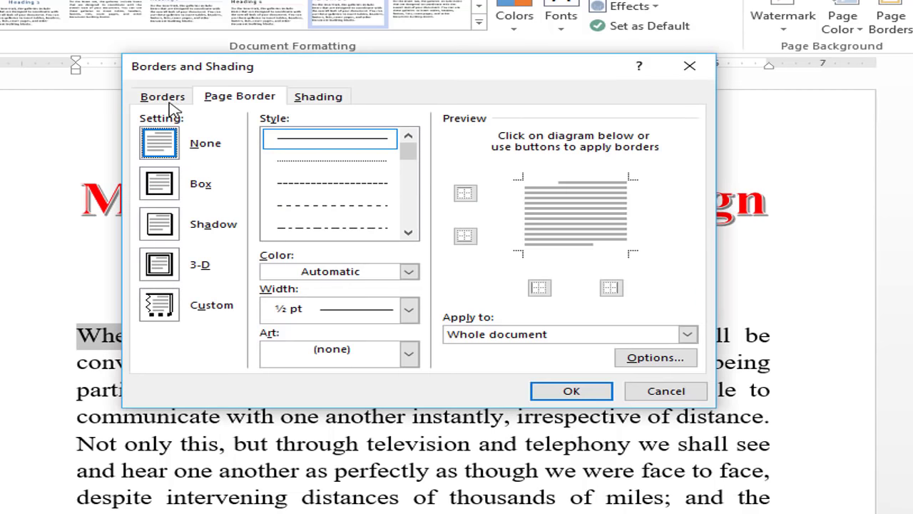
left_click(168, 102)
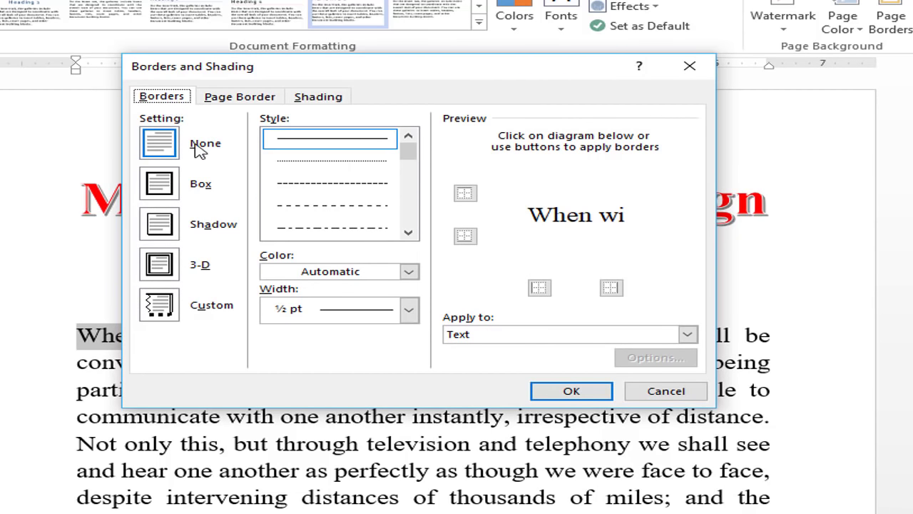
left_click(173, 197)
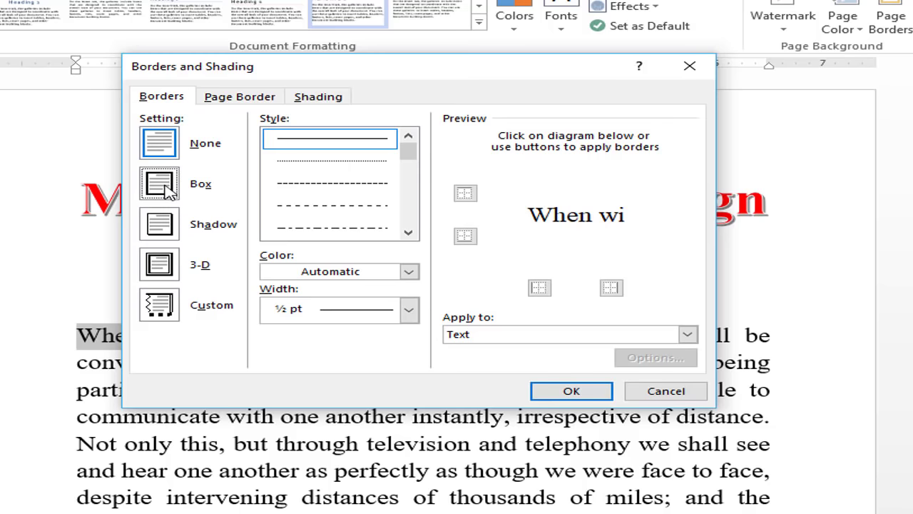
left_click(408, 232)
left_click(408, 231)
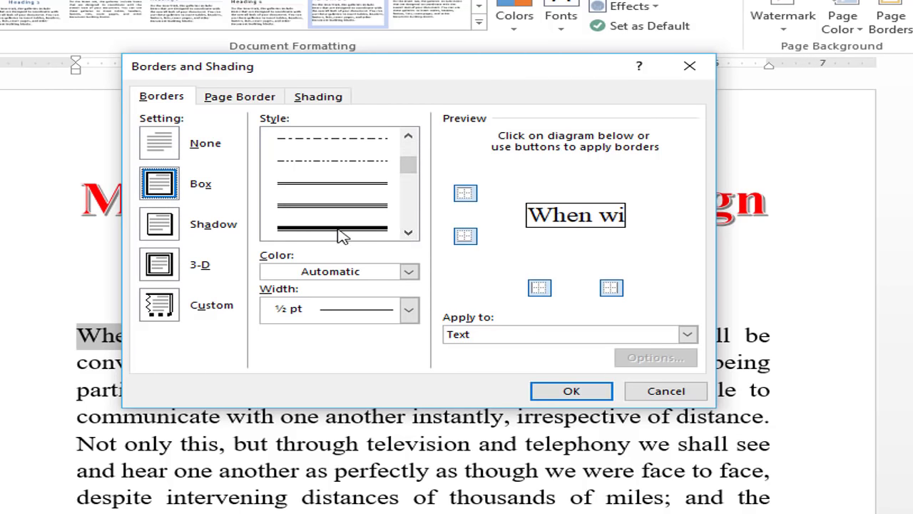
left_click(331, 228)
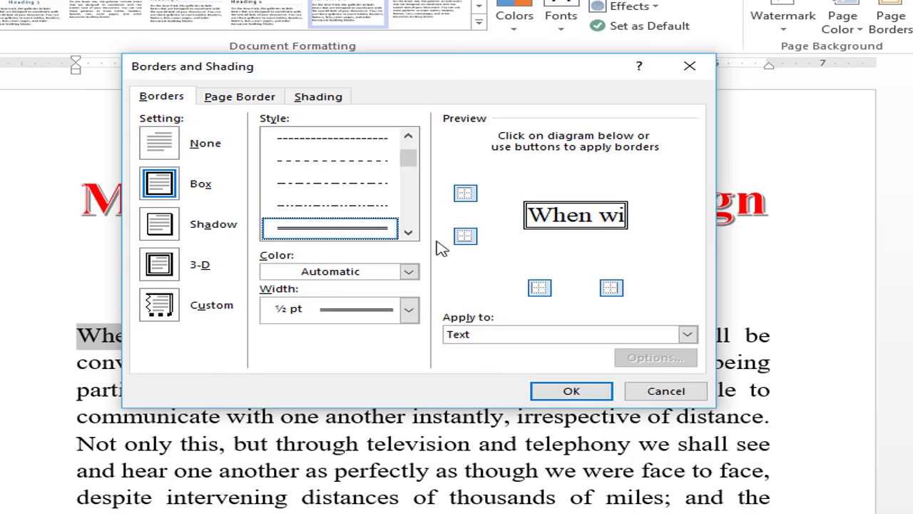
left_click(571, 391)
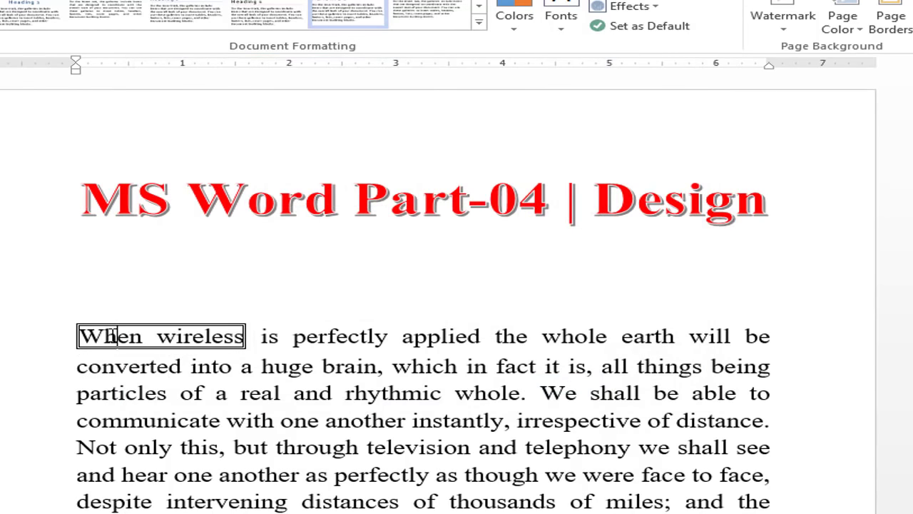
- Select and deselect parts of the boxed 'When wireless' words to check the text border
left_click_drag(80, 335, 246, 336)
left_click(159, 336)
left_click_drag(103, 335, 159, 336)
left_click(131, 339)
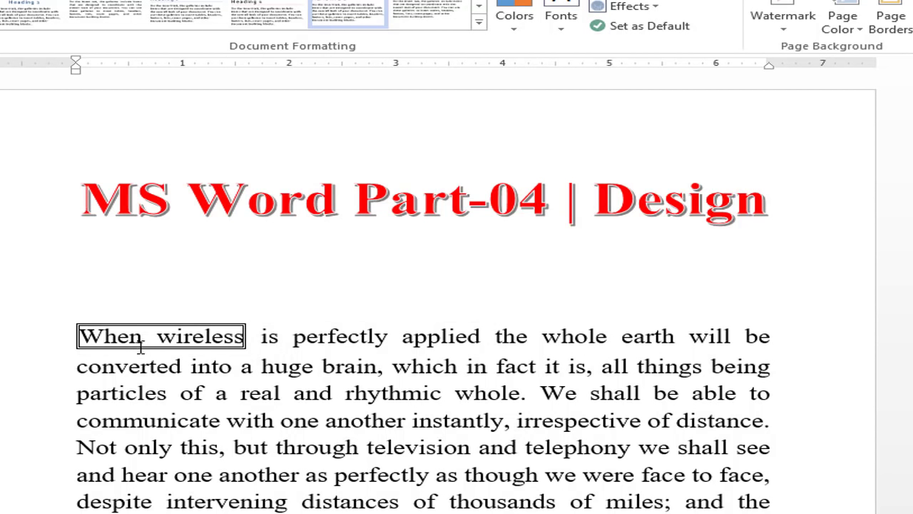